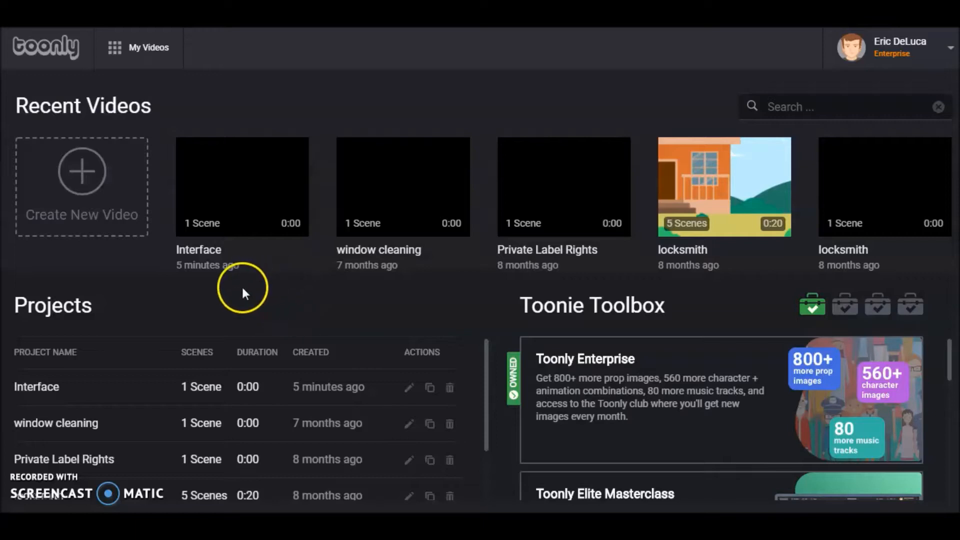
Delete the existing Interface project and create a new video named Interface
{"action": "left_click", "coordinate": [449, 388]}
{"action": "left_click", "coordinate": [588, 308]}
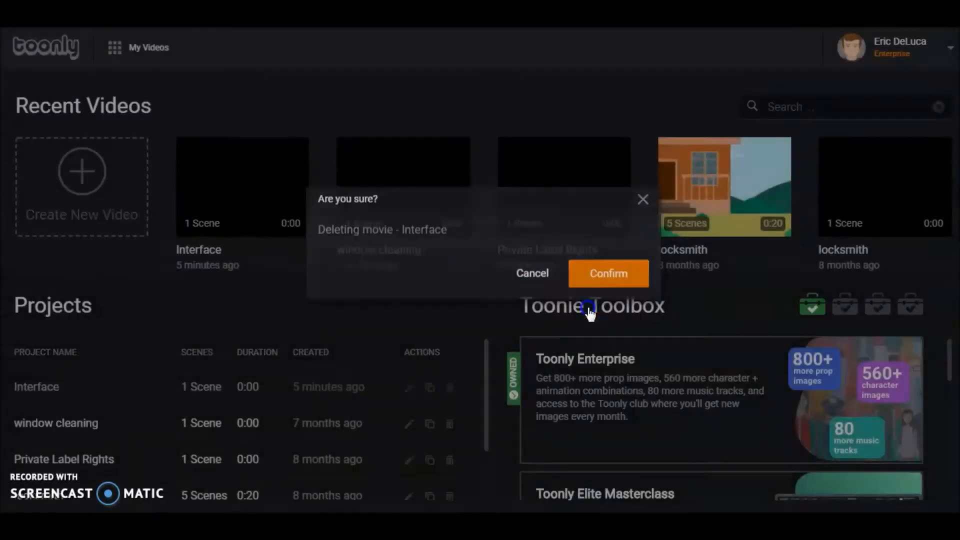
{"action": "left_click", "coordinate": [86, 175]}
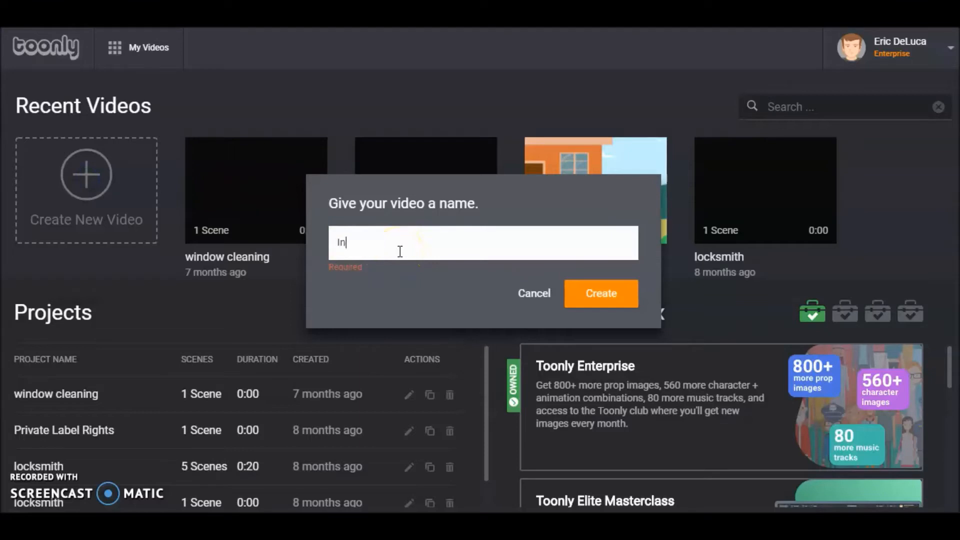
{"action": "left_click", "coordinate": [601, 294]}
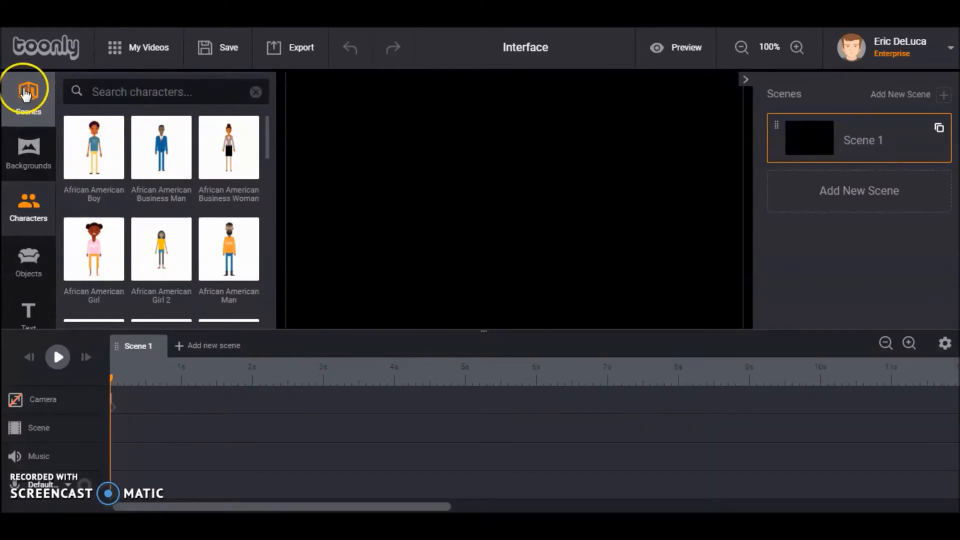
Add the Christmas House background to Scene 1 with a duration of about 10 seconds and play the scene
{"action": "left_click", "coordinate": [28, 163]}
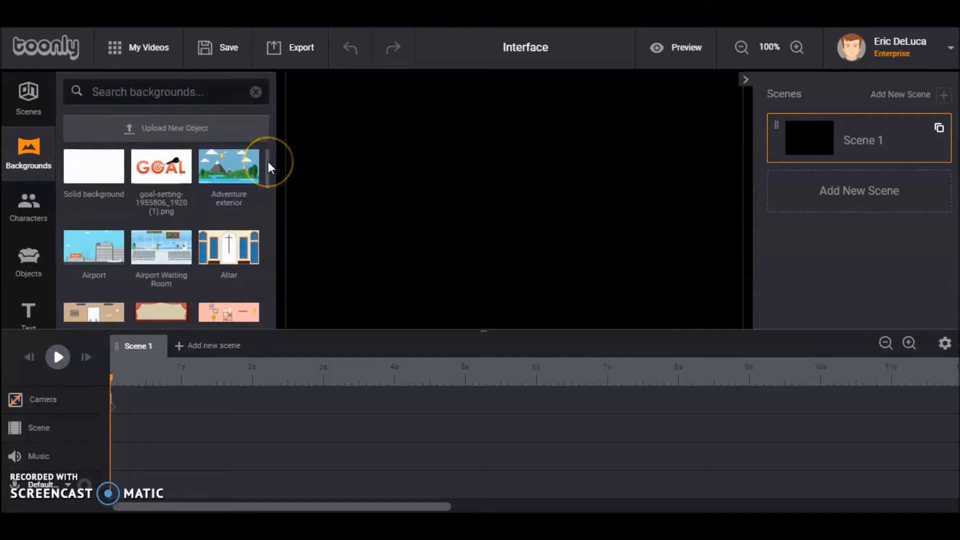
{"action": "left_click_drag", "start_coordinate": [268, 161], "coordinate": [258, 259]}
{"action": "left_click_drag", "start_coordinate": [97, 270], "coordinate": [548, 175]}
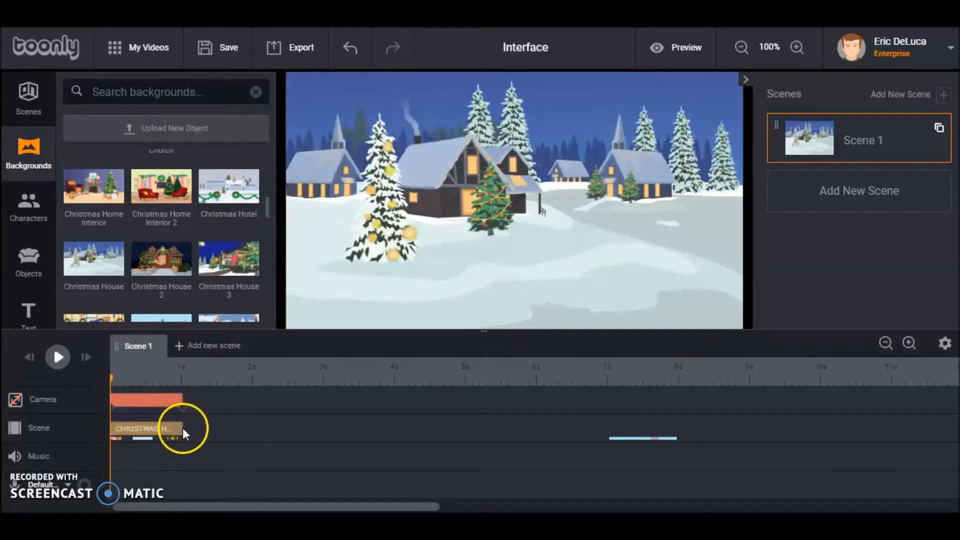
{"action": "left_click_drag", "start_coordinate": [180, 429], "coordinate": [808, 445]}
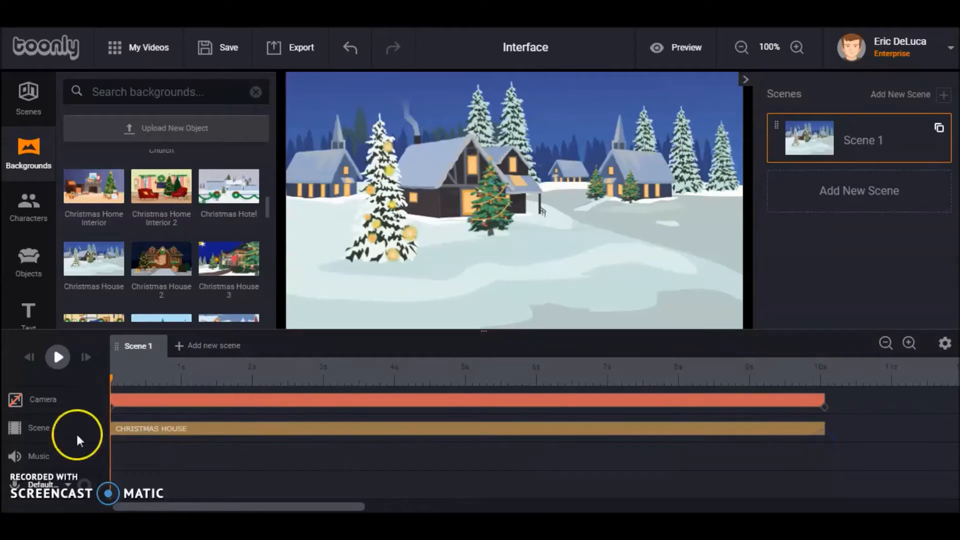
{"action": "left_click", "coordinate": [58, 357]}
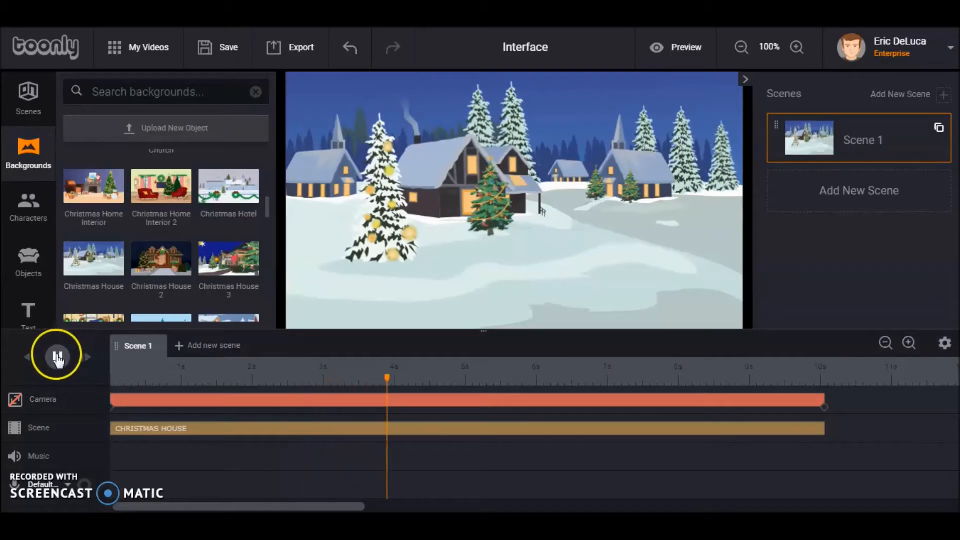
{"action": "left_click", "coordinate": [83, 357]}
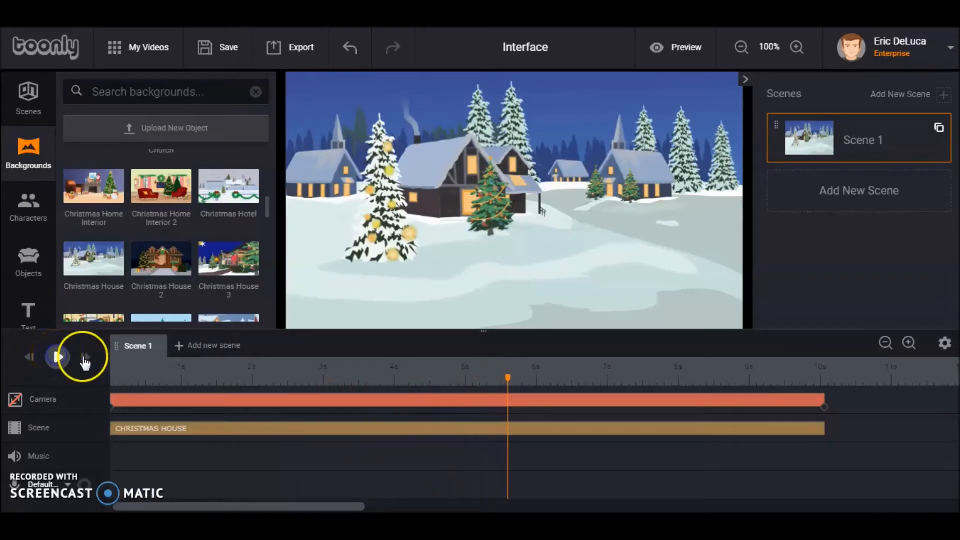
Place the Lady Santa character on the snow to the right of the central house and play the scene from the start
{"action": "left_click", "coordinate": [28, 208]}
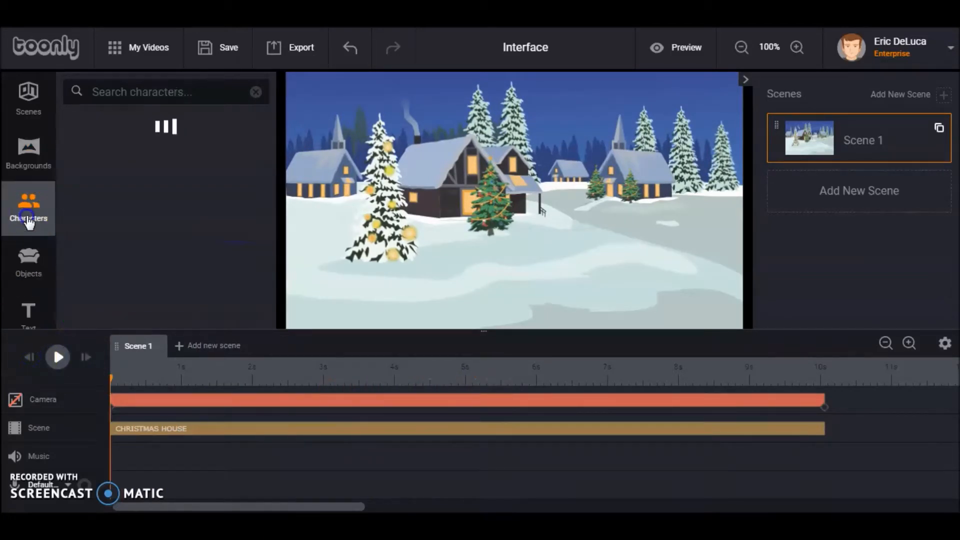
{"action": "left_click_drag", "start_coordinate": [268, 153], "coordinate": [281, 307]}
{"action": "left_click_drag", "start_coordinate": [159, 297], "coordinate": [583, 248]}
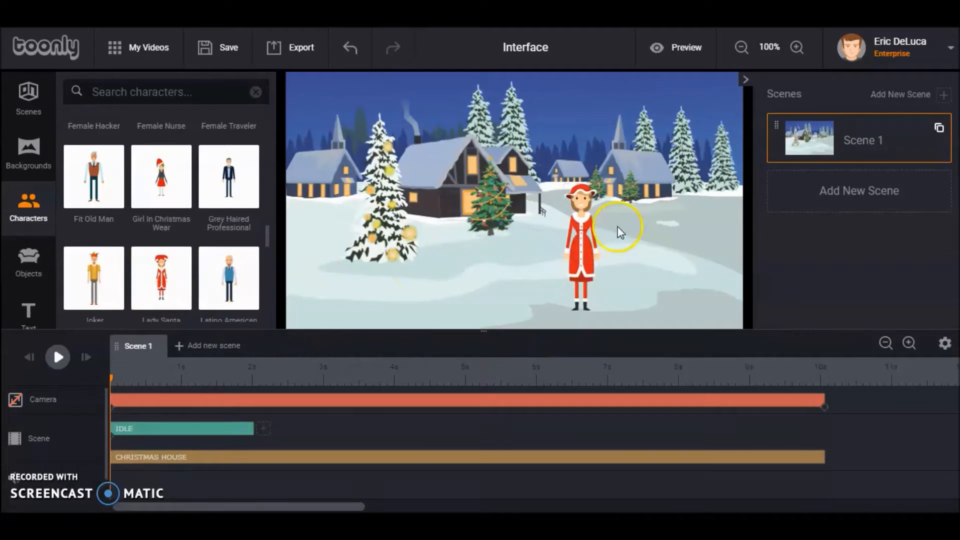
{"action": "left_click_drag", "start_coordinate": [583, 246], "coordinate": [598, 231]}
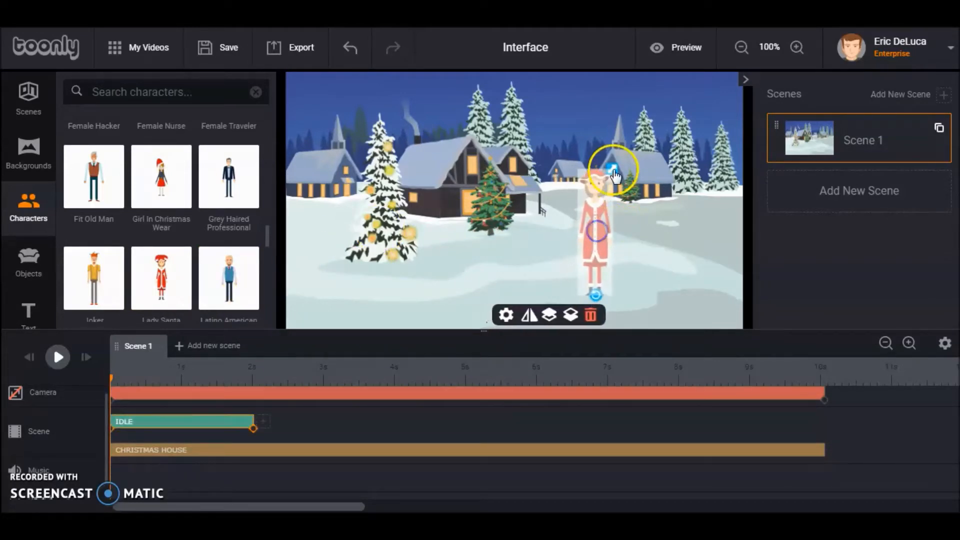
{"action": "mouse_move", "coordinate": [613, 163]}
{"action": "left_mouse_down"}
{"action": "mouse_move", "coordinate": [667, 127]}
{"action": "mouse_move", "coordinate": [618, 167]}
{"action": "left_mouse_up"}
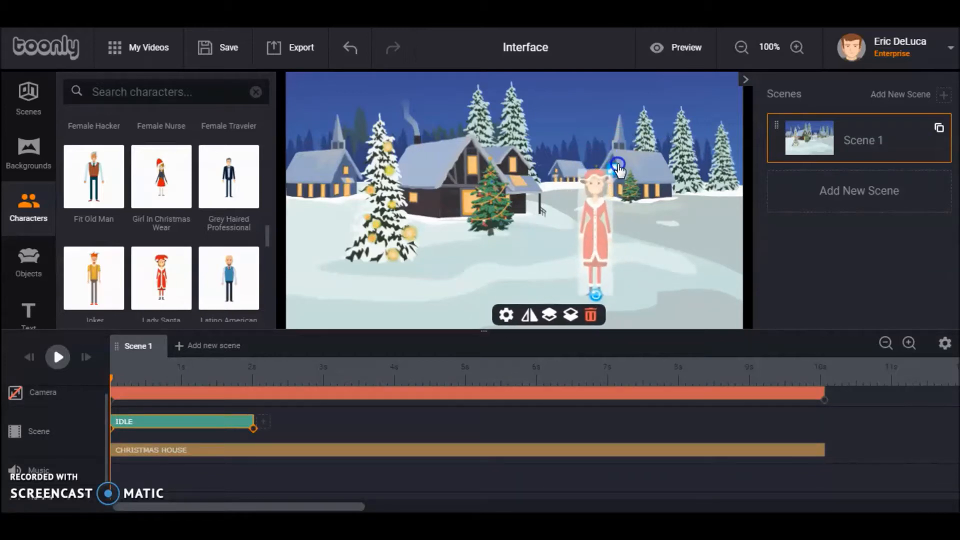
{"action": "left_click", "coordinate": [35, 356]}
{"action": "left_click", "coordinate": [58, 358]}
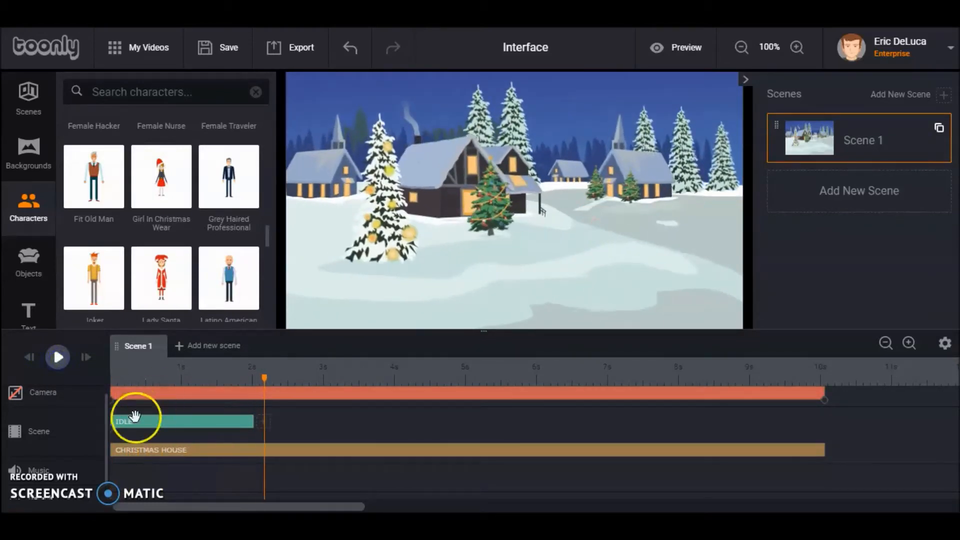
Retime Lady Santa's Idle clip to run from about 1 second to about 9.6 seconds and replay the scene
{"action": "left_click_drag", "start_coordinate": [121, 427], "coordinate": [188, 430]}
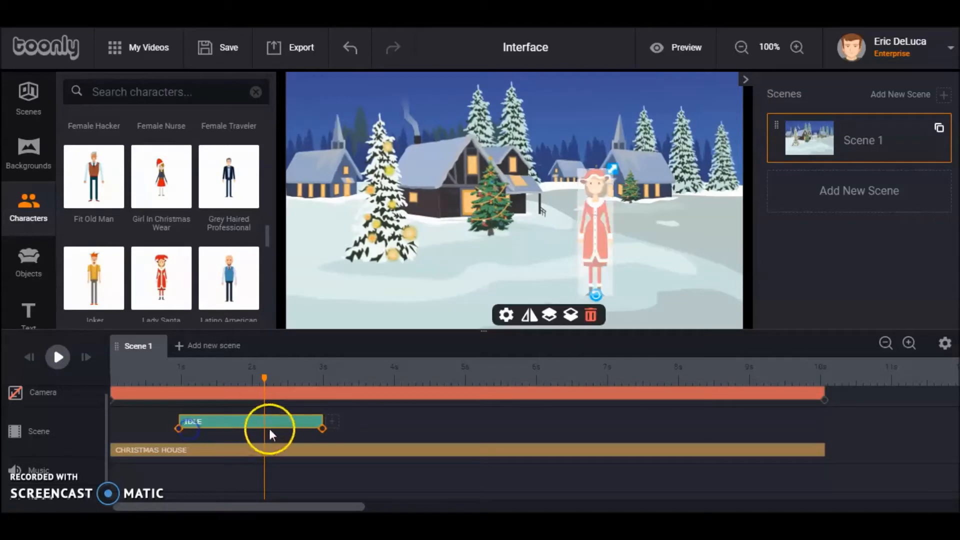
{"action": "left_click_drag", "start_coordinate": [320, 421], "coordinate": [758, 417]}
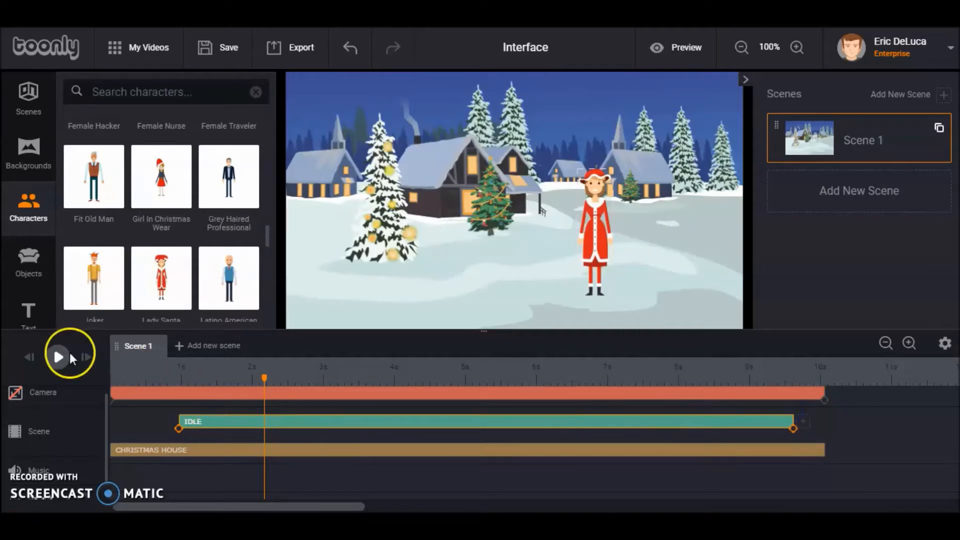
{"action": "left_click", "coordinate": [30, 357]}
{"action": "left_click", "coordinate": [58, 357]}
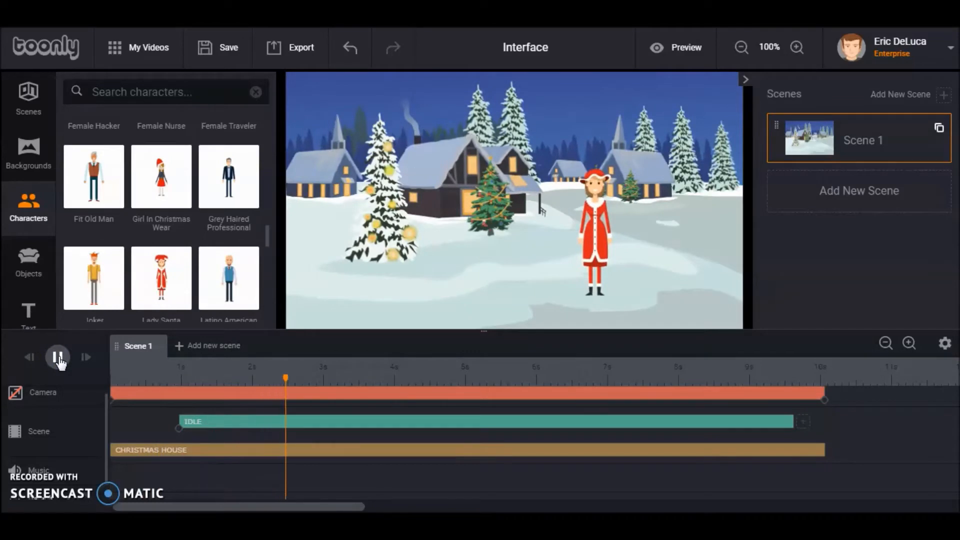
{"action": "left_click", "coordinate": [58, 357]}
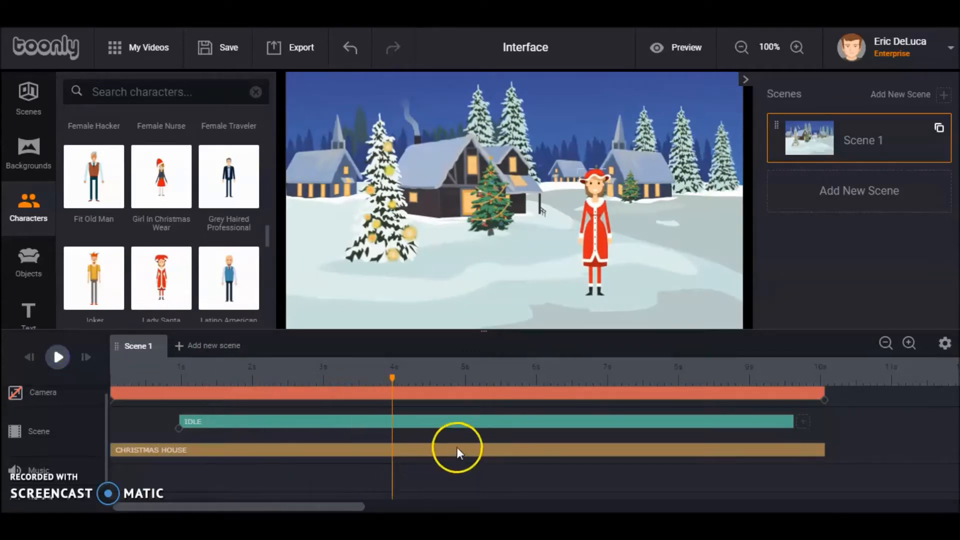
Change Lady Santa's animation type to Say hi, save the setting and play the scene from the start
{"action": "left_click", "coordinate": [460, 423]}
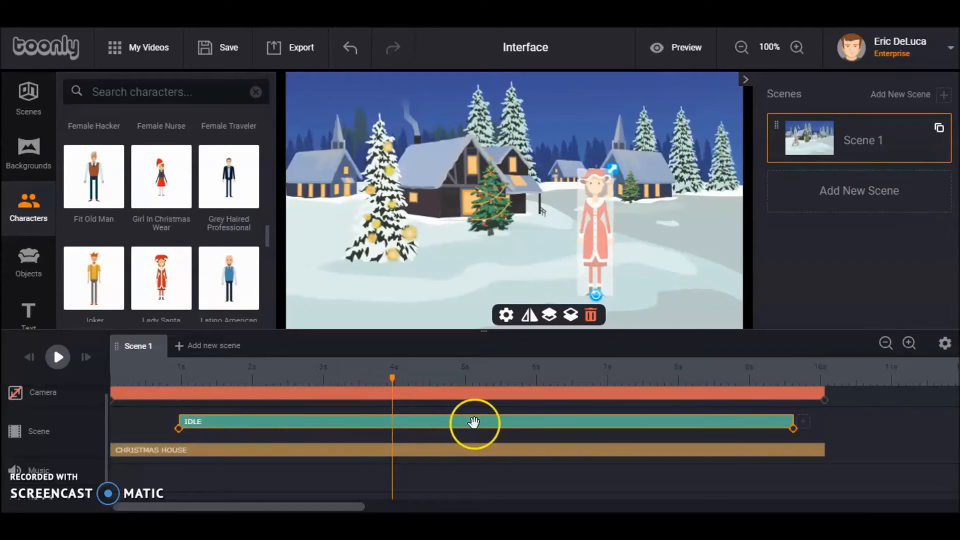
{"action": "left_click", "coordinate": [452, 426]}
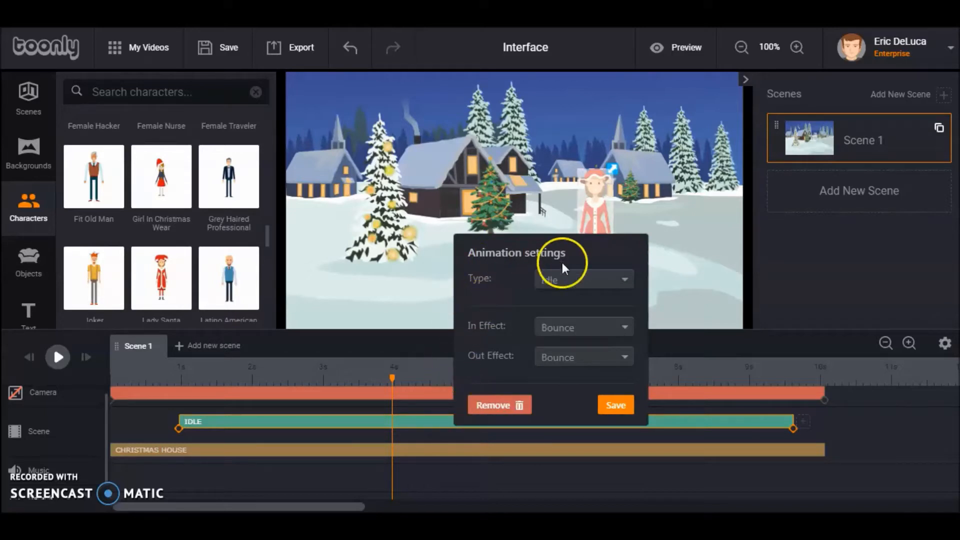
{"action": "left_click", "coordinate": [630, 281]}
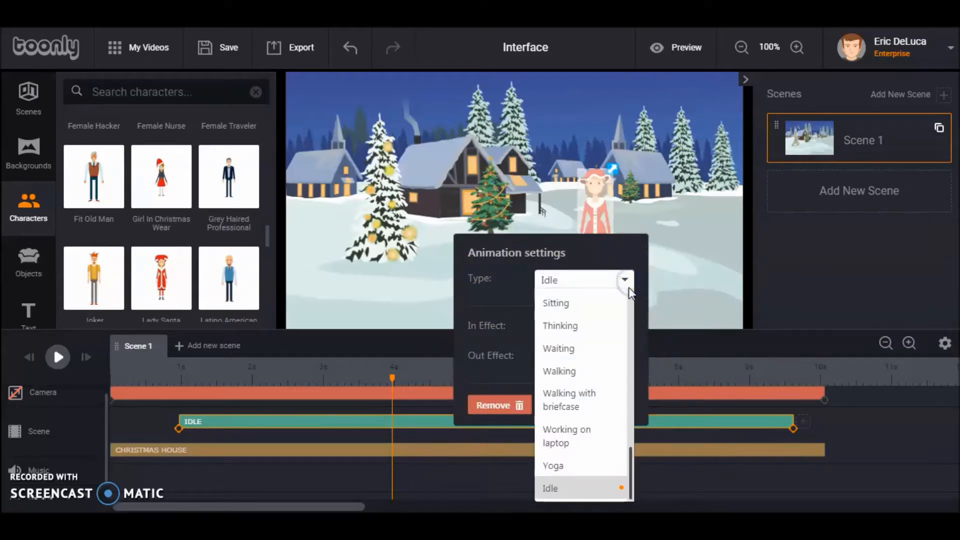
{"action": "left_click_drag", "start_coordinate": [631, 461], "coordinate": [630, 305]}
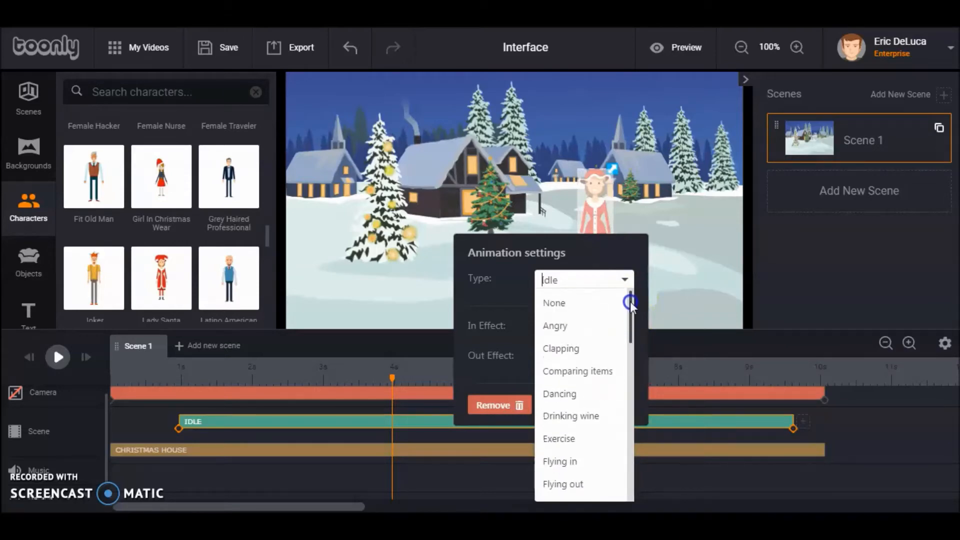
{"action": "scroll", "coordinate": [564, 420], "scroll_direction": "down", "scroll_amount": 5}
{"action": "left_click", "coordinate": [556, 395]}
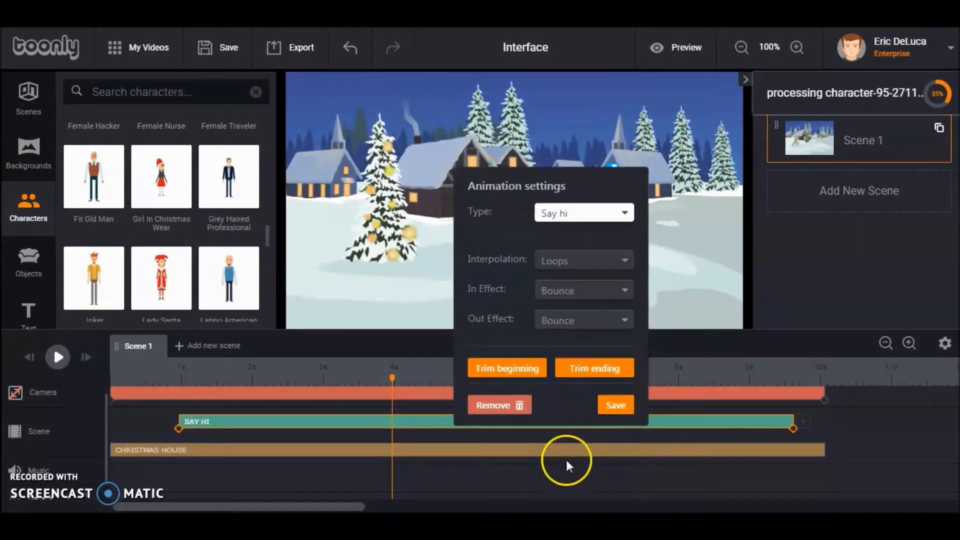
{"action": "left_click", "coordinate": [614, 404]}
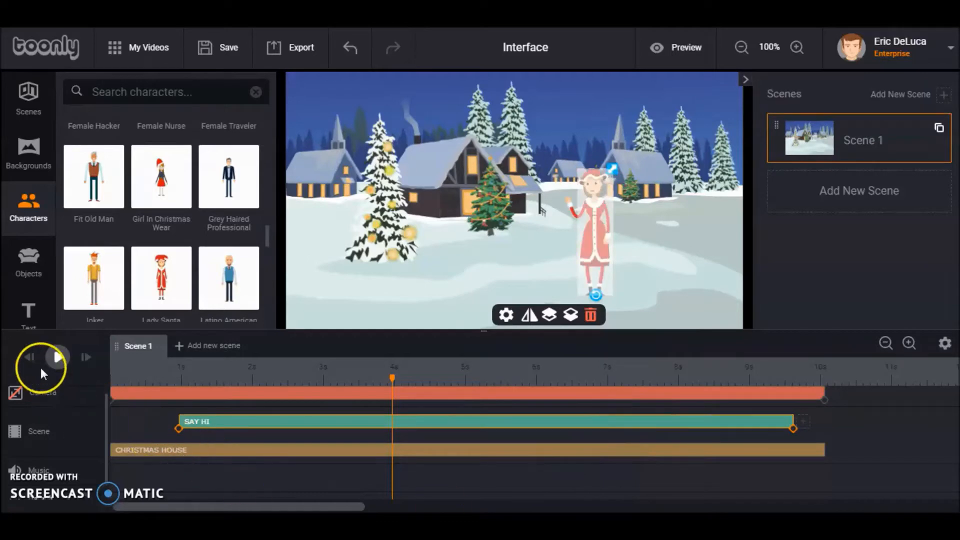
{"action": "left_click", "coordinate": [31, 365]}
{"action": "left_click", "coordinate": [59, 359]}
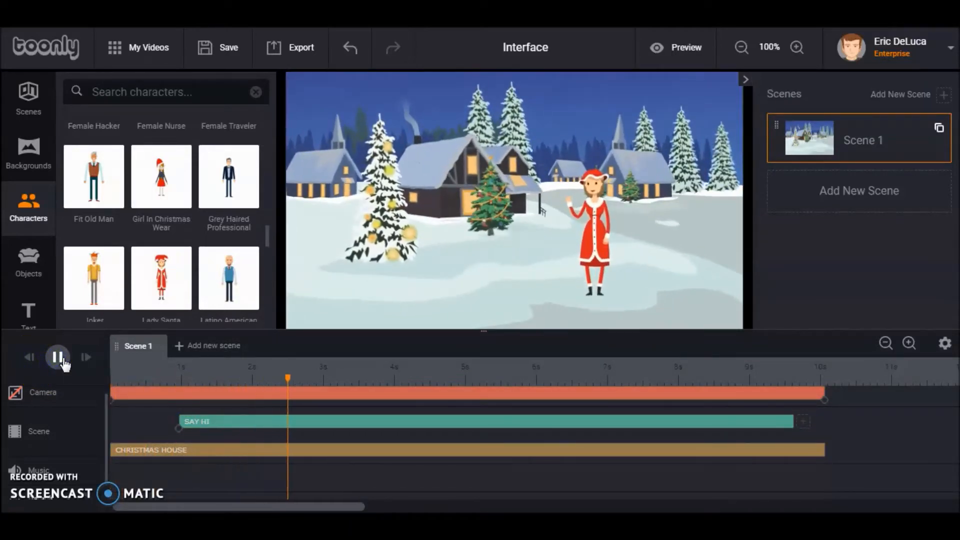
{"action": "left_click", "coordinate": [59, 361]}
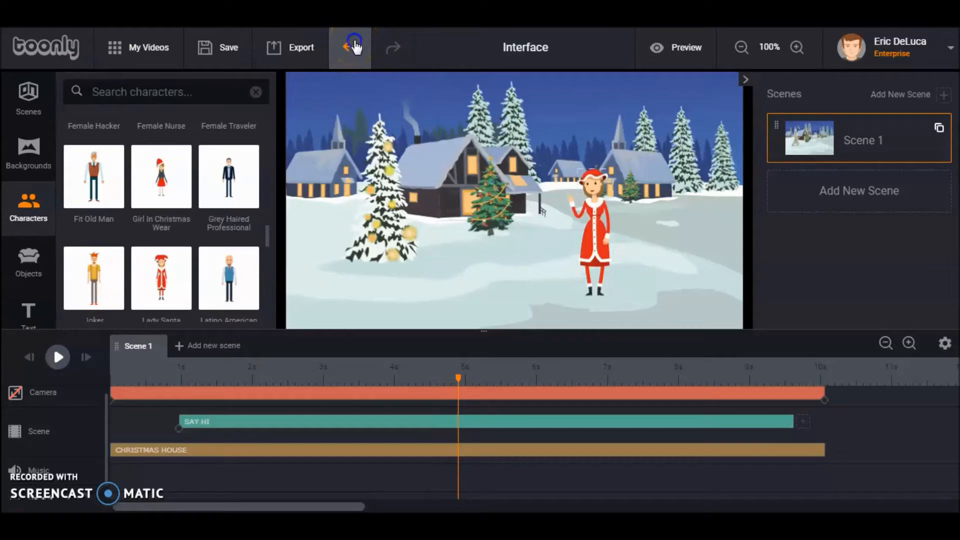
Undo the change of Lady Santa's animation type and play the scene from the start
{"action": "left_click", "coordinate": [356, 47]}
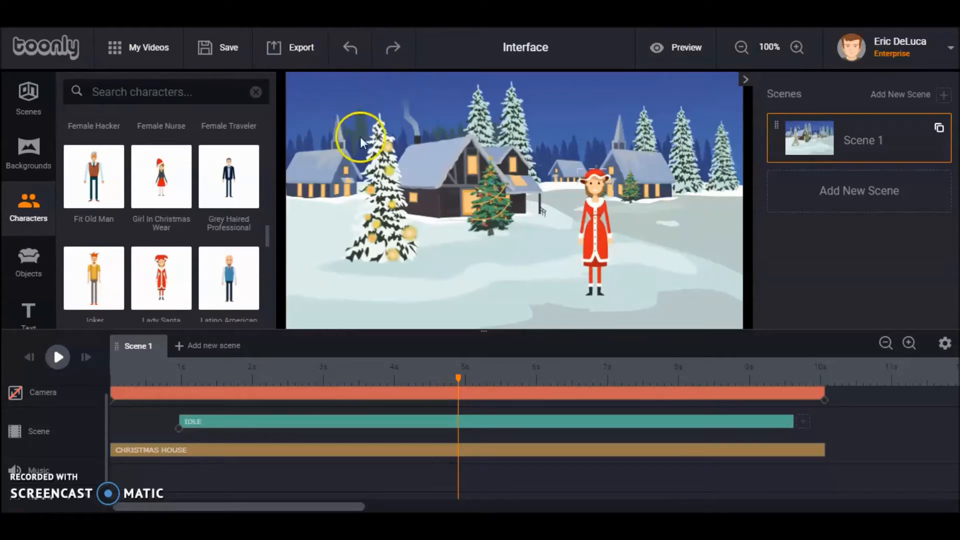
{"action": "left_click", "coordinate": [29, 357]}
{"action": "left_click", "coordinate": [58, 357]}
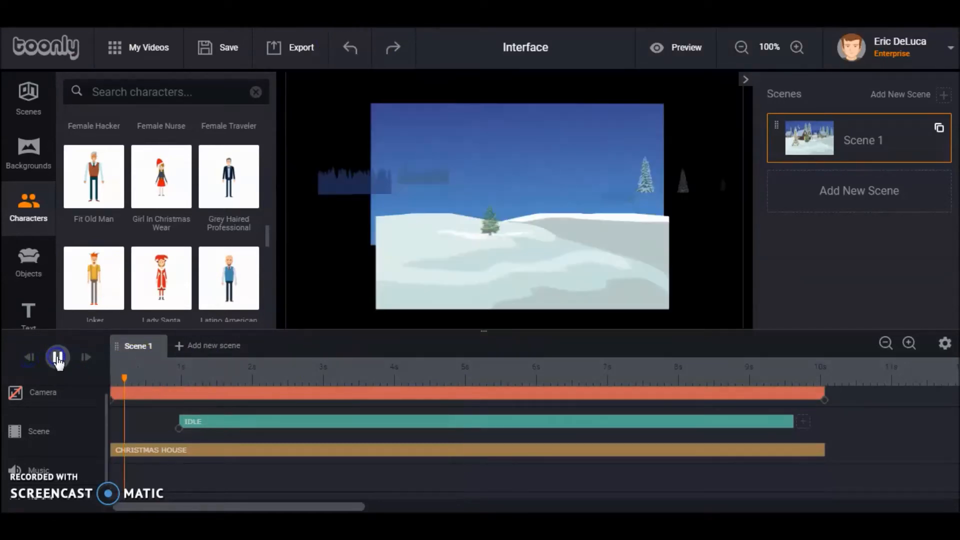
{"action": "left_click", "coordinate": [58, 357]}
Redo the Say hi animation change for Lady Santa and play the scene again
{"action": "left_click", "coordinate": [388, 54]}
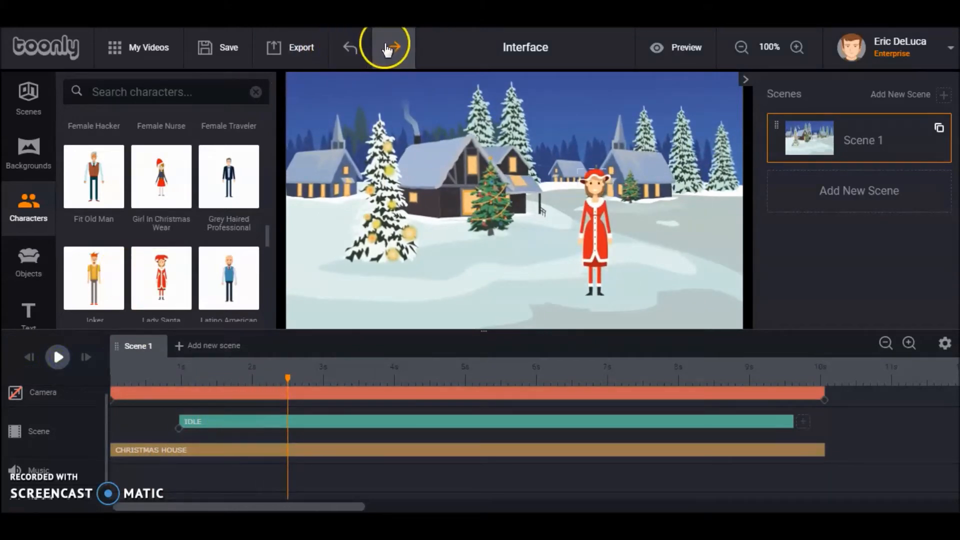
{"action": "left_click", "coordinate": [395, 50]}
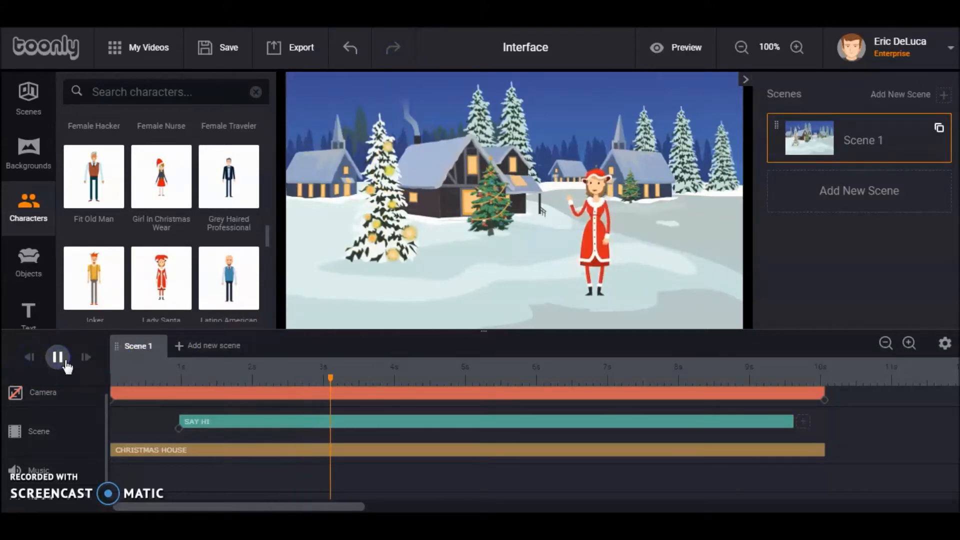
{"action": "left_click", "coordinate": [58, 357]}
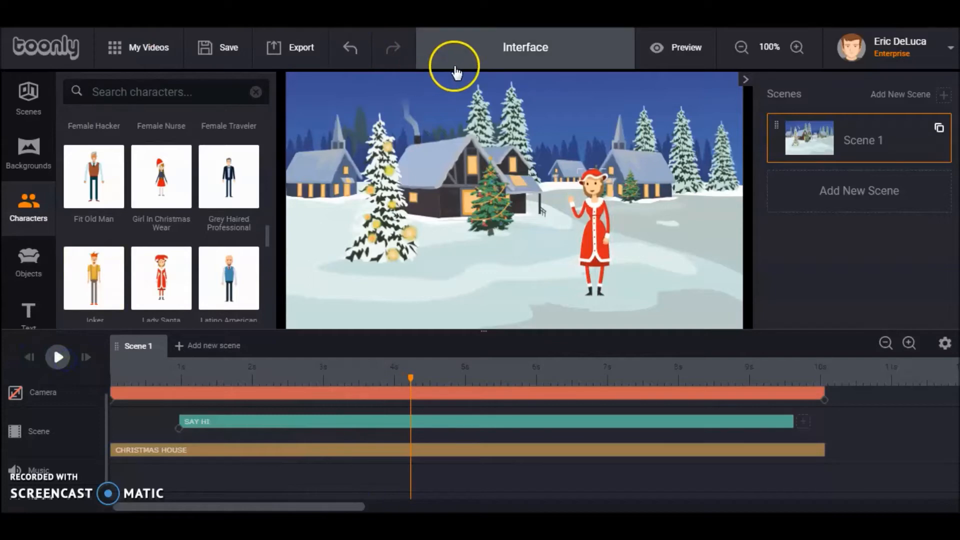
Preview the whole video in the enlarged player and close the preview
{"action": "left_click", "coordinate": [672, 50]}
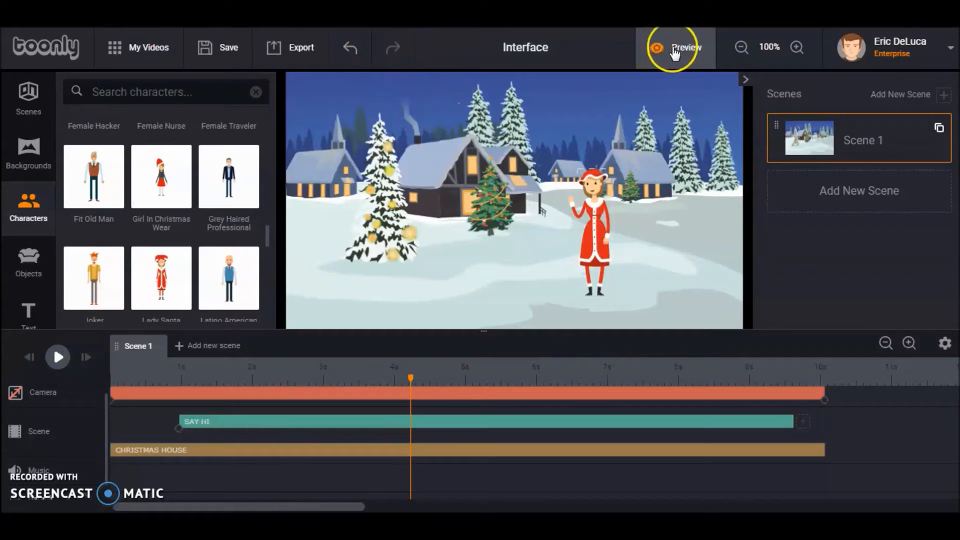
{"action": "left_click", "coordinate": [673, 53]}
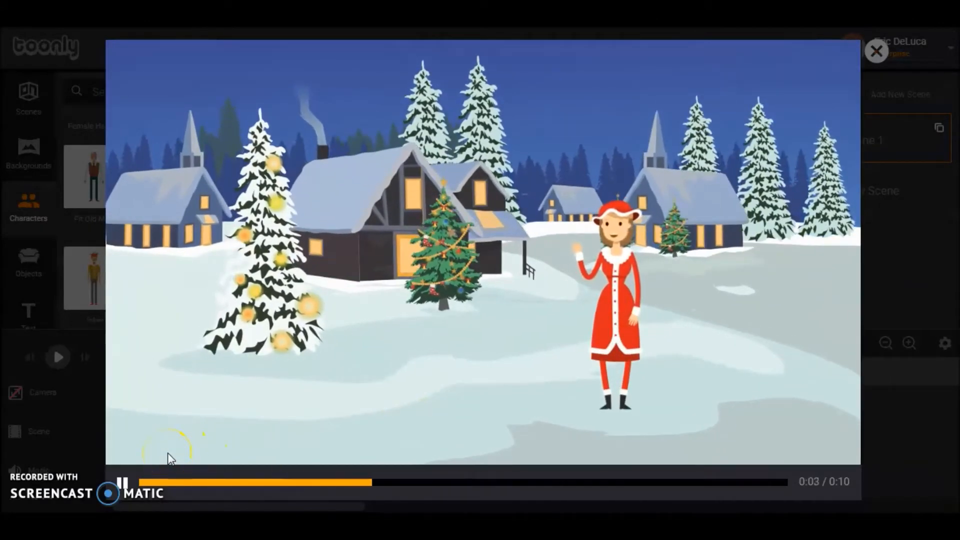
{"action": "left_click", "coordinate": [905, 46]}
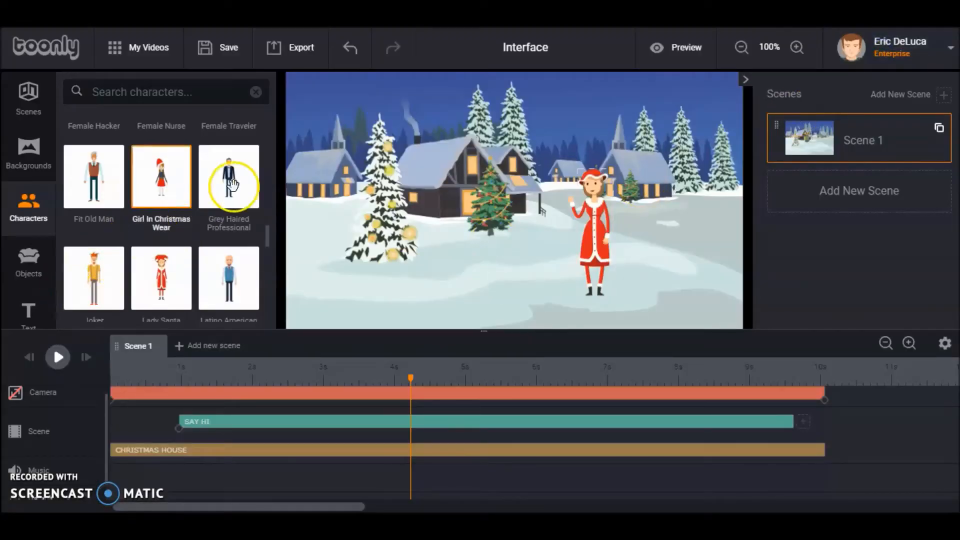
Browse further characters in the library and open the collection of text styles
{"action": "left_click_drag", "start_coordinate": [267, 236], "coordinate": [269, 268]}
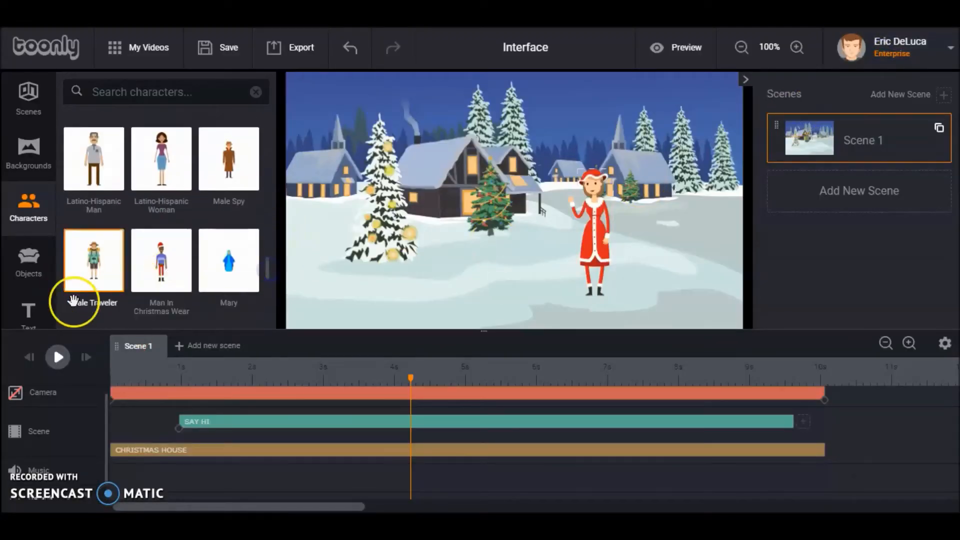
{"action": "left_click", "coordinate": [27, 311]}
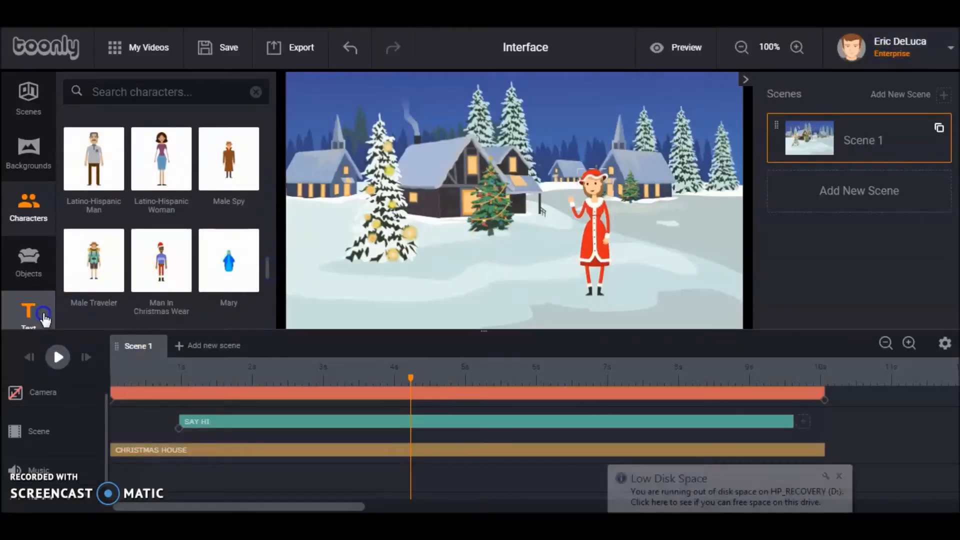
Dismiss the disk space notice, add a Smooth Text element on the snow below the Christmas trees, and reduce its font size to 92
{"action": "left_click", "coordinate": [839, 476]}
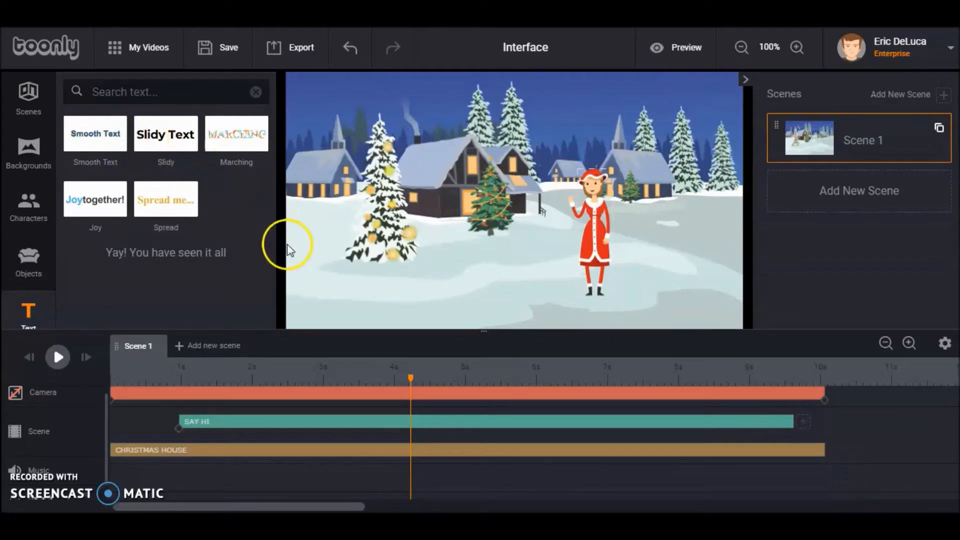
{"action": "left_click_drag", "start_coordinate": [87, 133], "coordinate": [413, 281]}
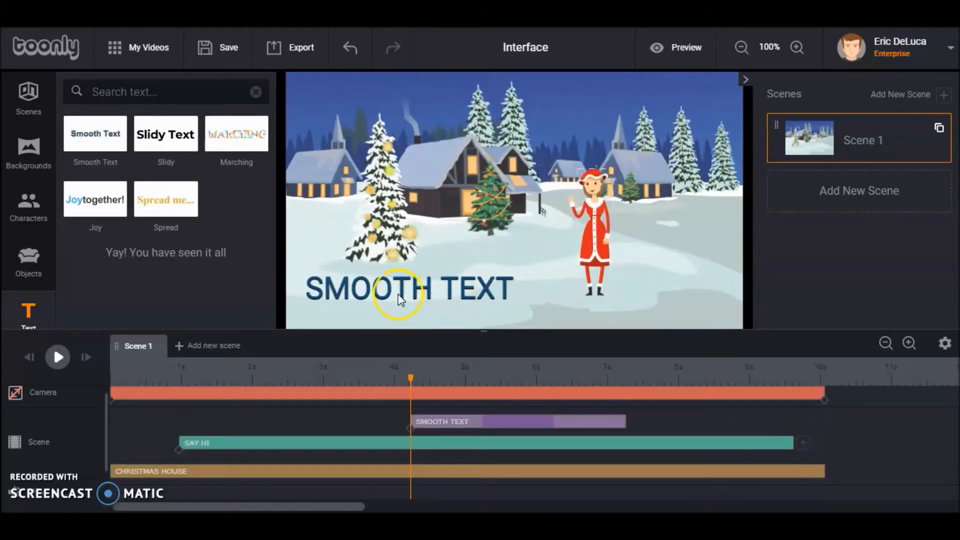
{"action": "left_click", "coordinate": [400, 299]}
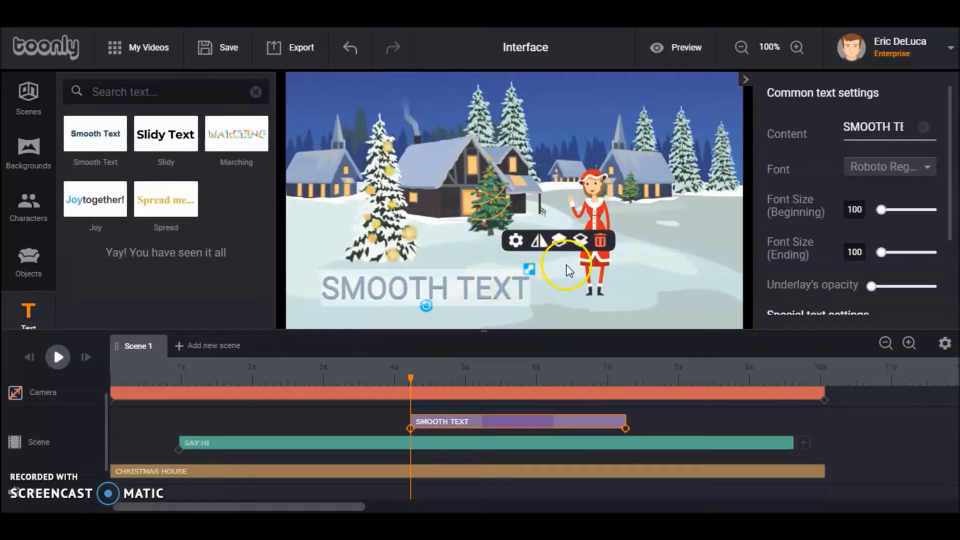
{"action": "mouse_move", "coordinate": [531, 273]}
{"action": "left_mouse_down"}
{"action": "mouse_move", "coordinate": [551, 253]}
{"action": "mouse_move", "coordinate": [520, 272]}
{"action": "left_mouse_up"}
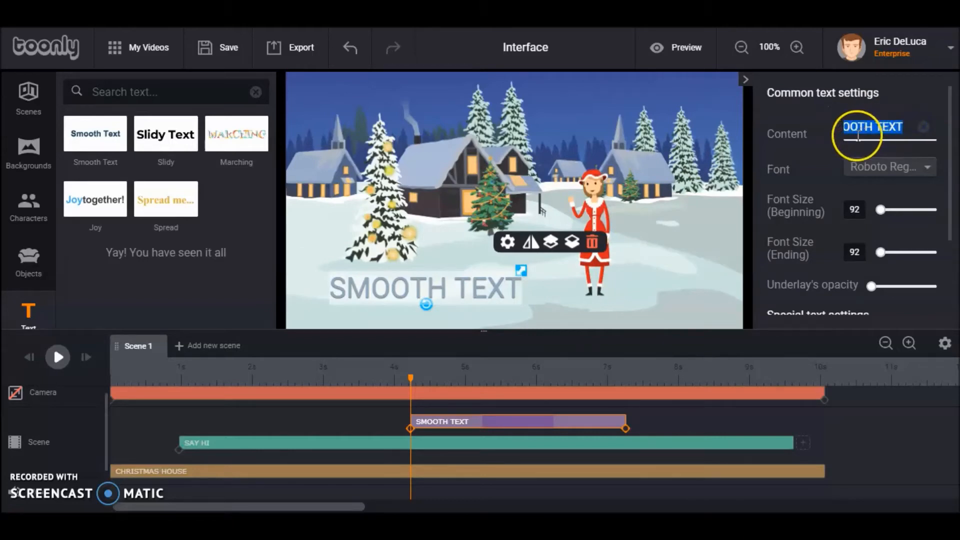
Replace the text's content with "Christmas Tree Special" and shrink it to font size 81
{"action": "type", "text": "Christma"}
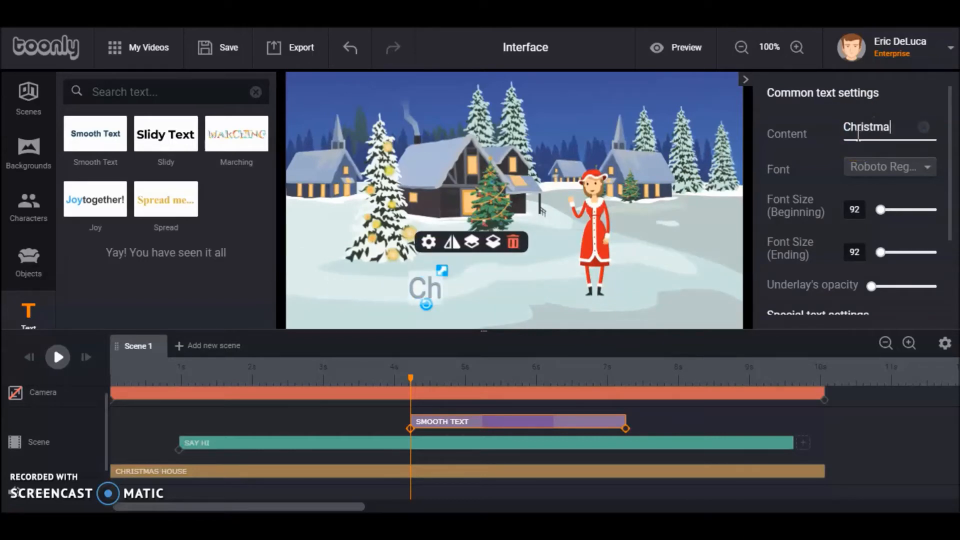
{"action": "type", "text": "s Tres"}
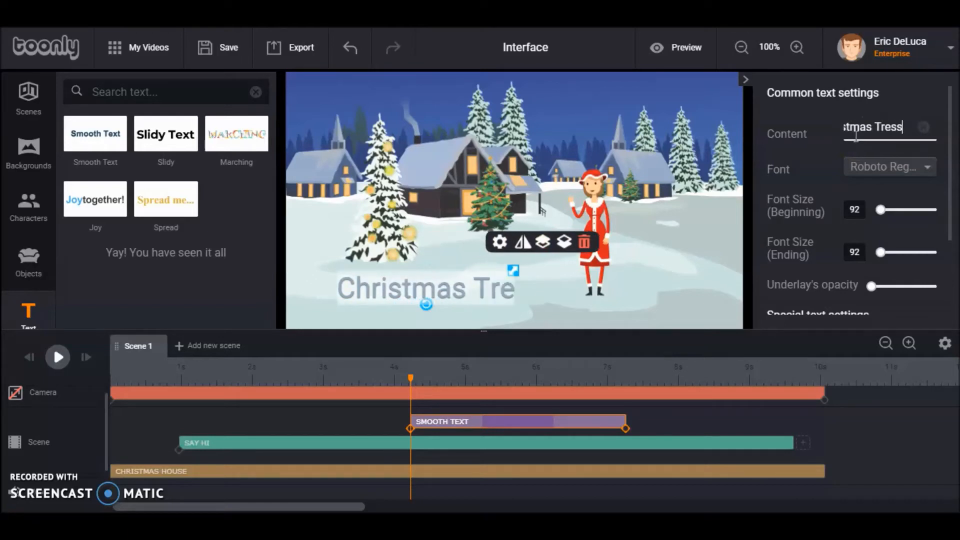
{"action": "type", "text": "s"}
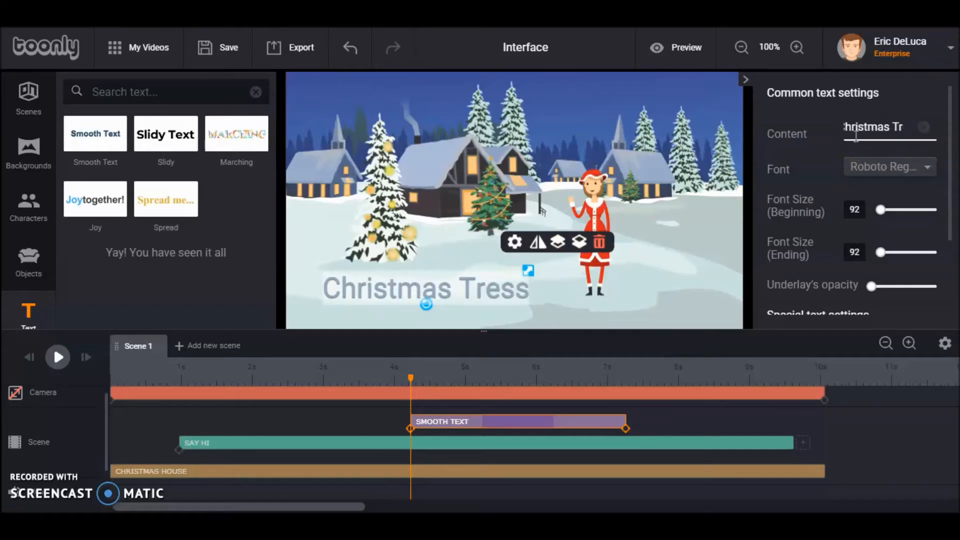
{"action": "type", "text": "ee Special"}
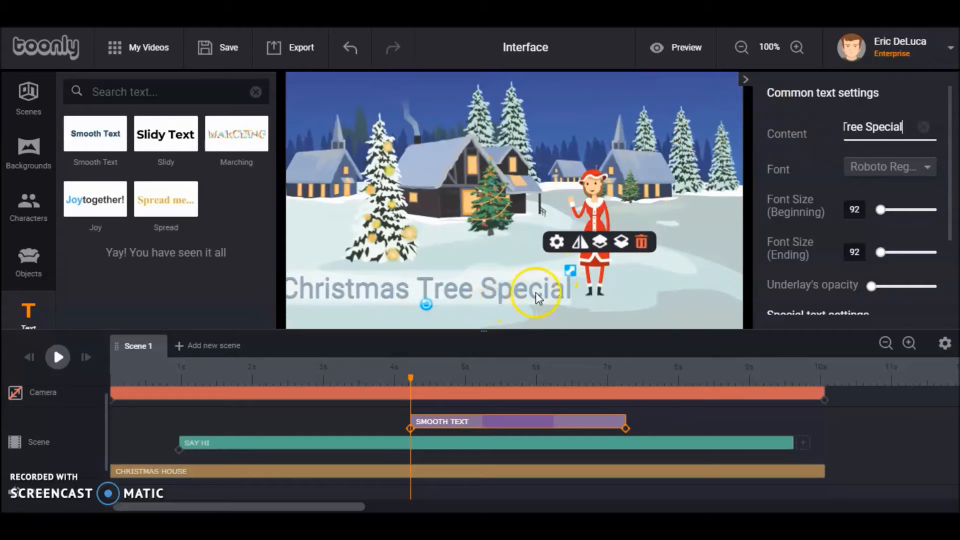
{"action": "left_click_drag", "start_coordinate": [573, 274], "coordinate": [569, 272]}
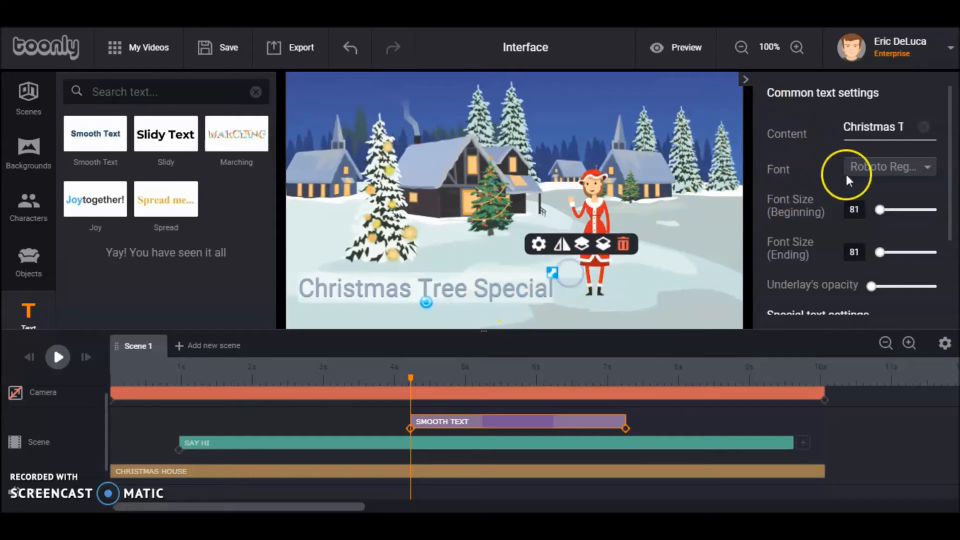
Set the font of the Christmas Tree Special text to Handlee and deselect the text
{"action": "left_click", "coordinate": [928, 167]}
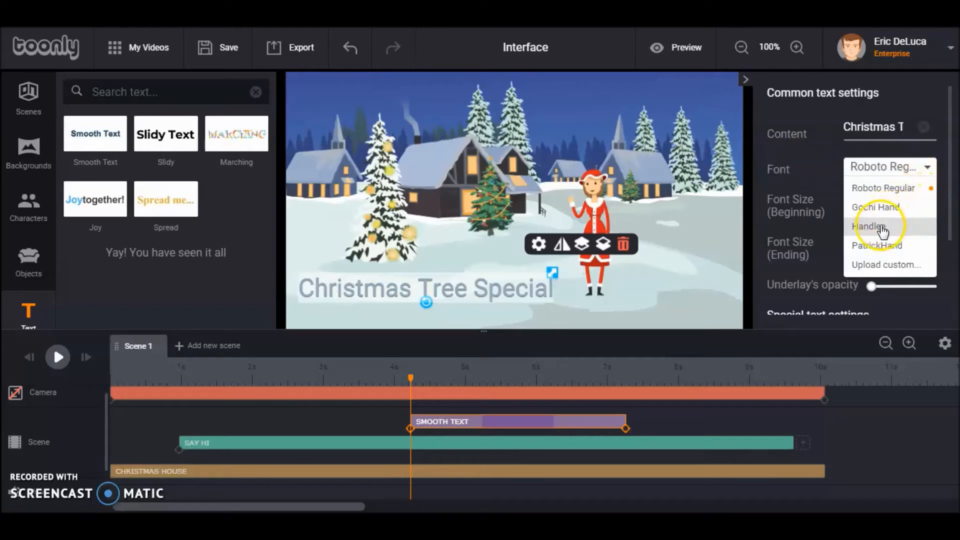
{"action": "left_click", "coordinate": [882, 228]}
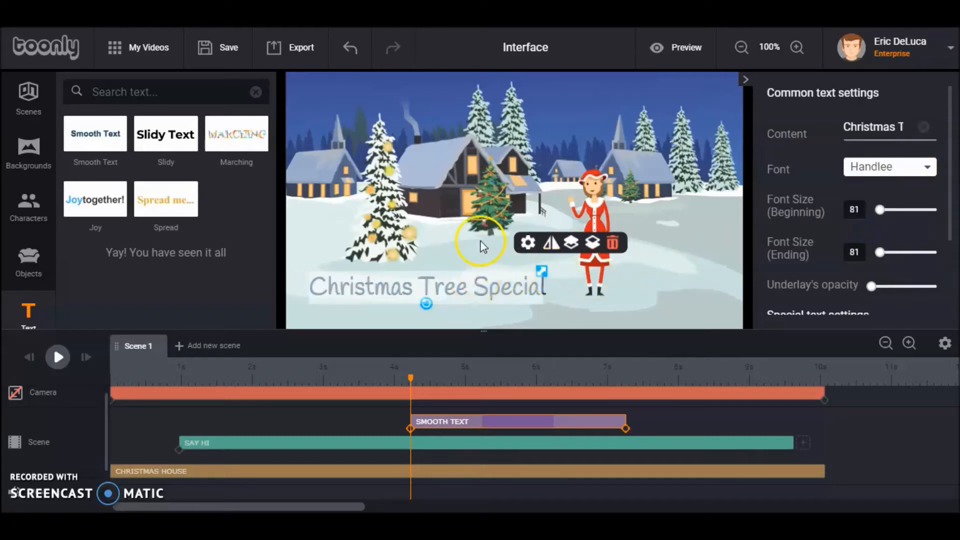
{"action": "left_click", "coordinate": [482, 246]}
{"action": "left_click", "coordinate": [492, 280]}
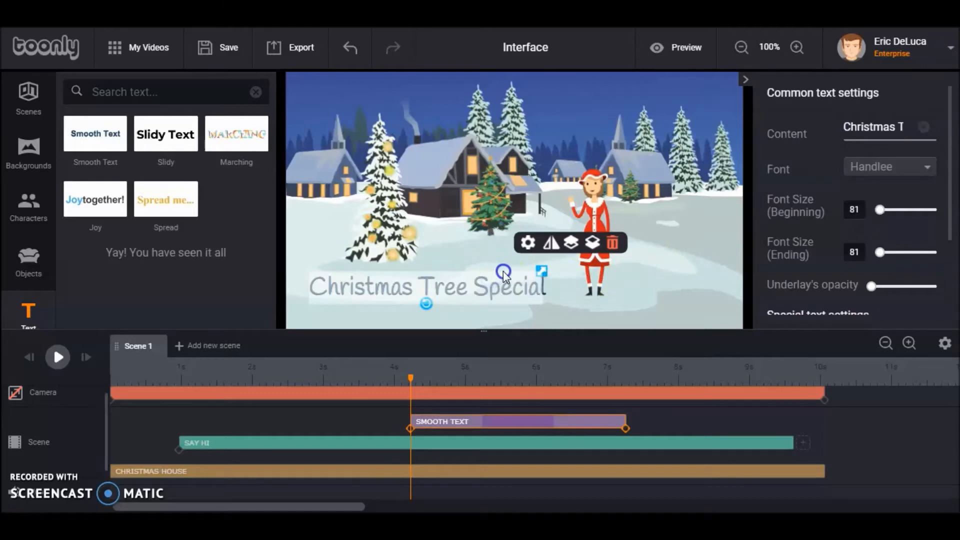
{"action": "left_click", "coordinate": [490, 258]}
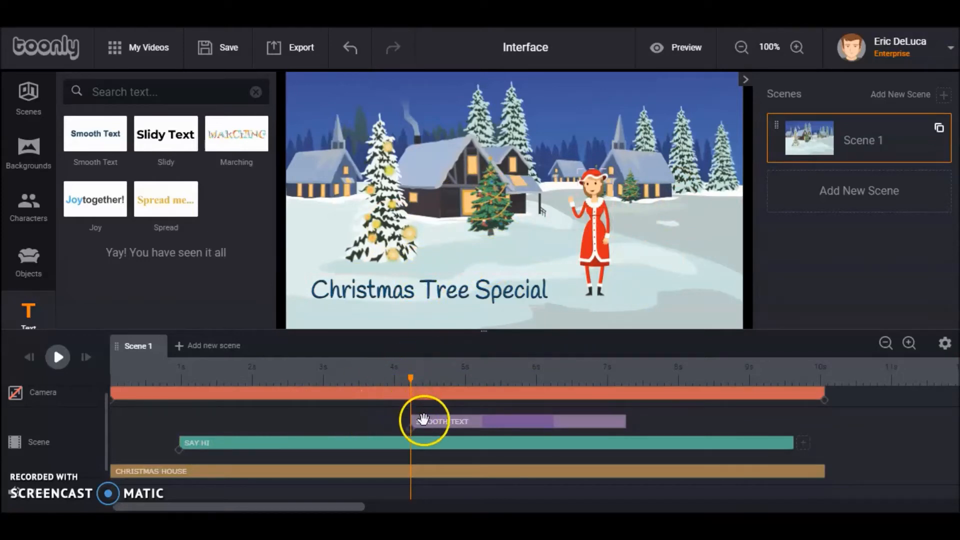
Move the text clip to start at about 1.5 s and play the scene from the start
{"action": "left_click_drag", "start_coordinate": [427, 426], "coordinate": [235, 401]}
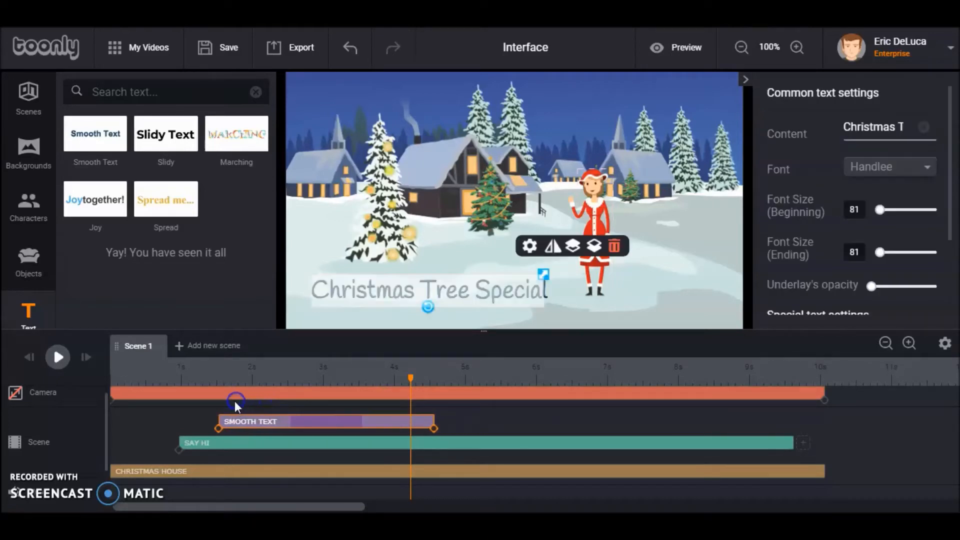
{"action": "left_click", "coordinate": [42, 380]}
{"action": "left_click", "coordinate": [29, 357]}
{"action": "left_click", "coordinate": [57, 358]}
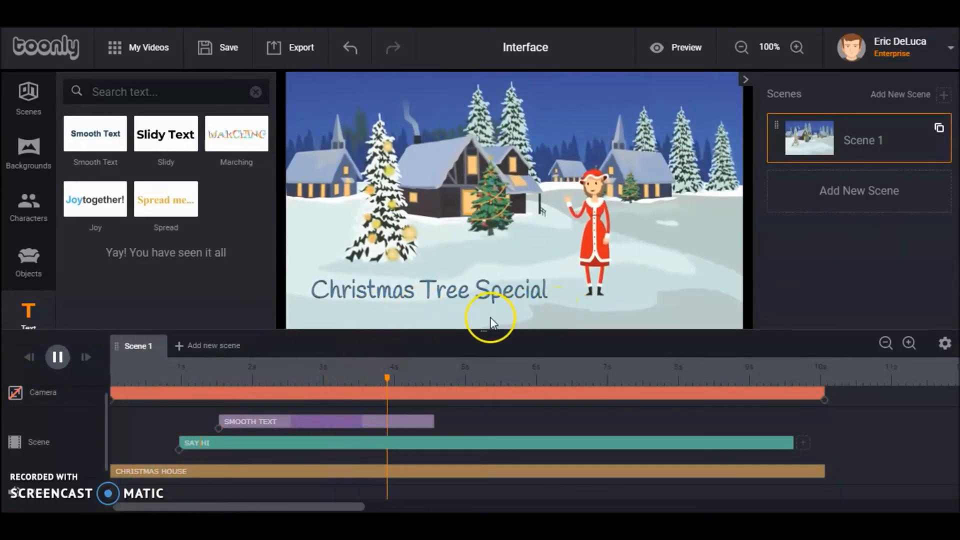
{"action": "left_click", "coordinate": [57, 358]}
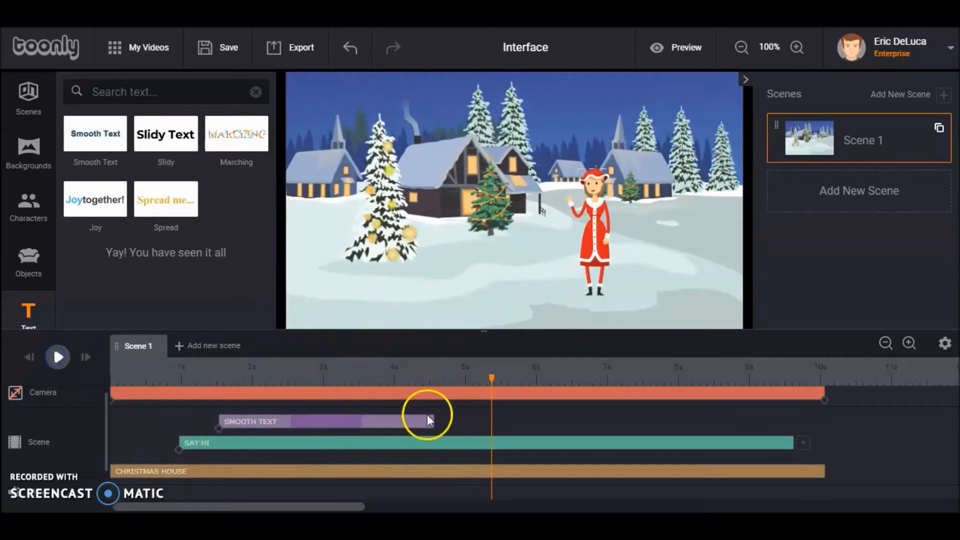
Add a second Smooth Text element on the snow beside Lady Santa and set its content to "$87 Special!"
{"action": "left_click_drag", "start_coordinate": [90, 133], "coordinate": [475, 294]}
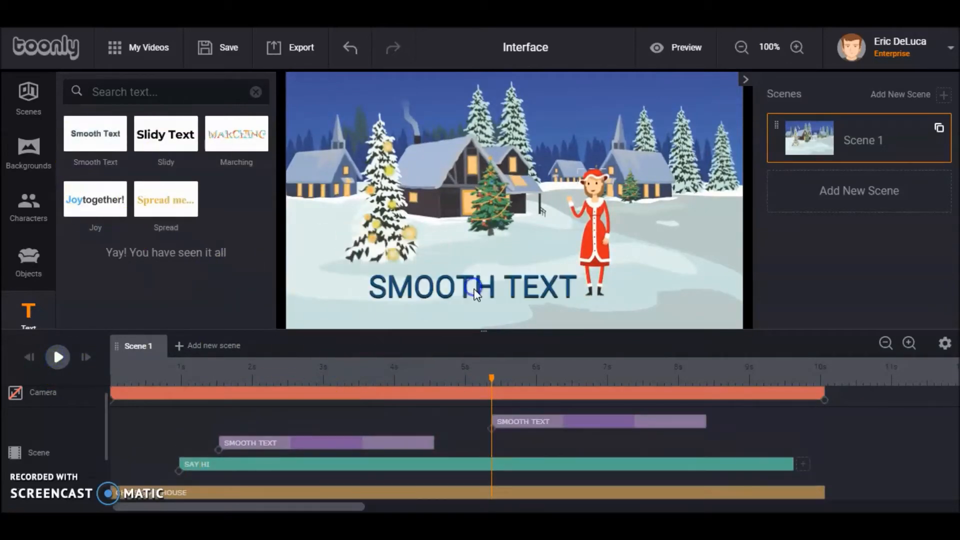
{"action": "left_click", "coordinate": [488, 299]}
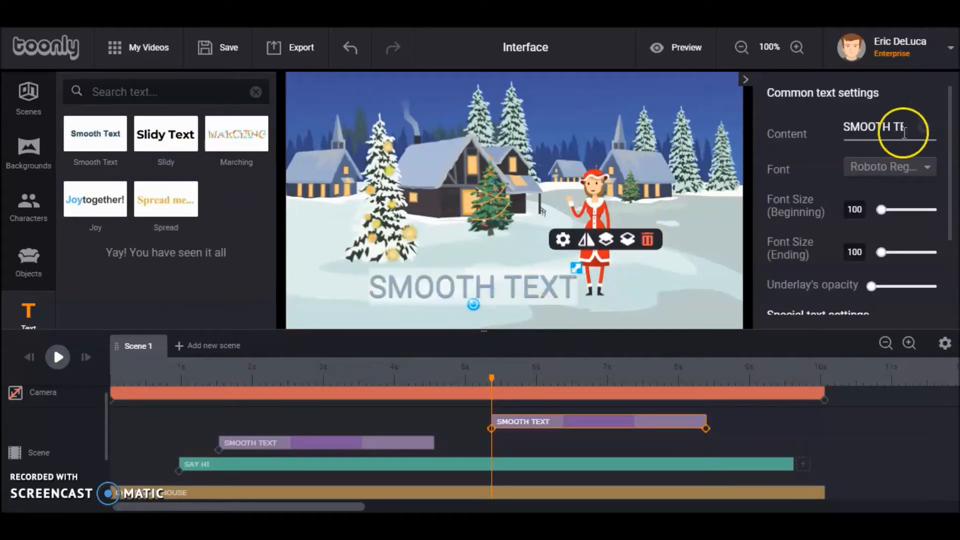
{"action": "left_click", "coordinate": [842, 129]}
{"action": "left_click_drag", "start_coordinate": [846, 126], "coordinate": [923, 141]}
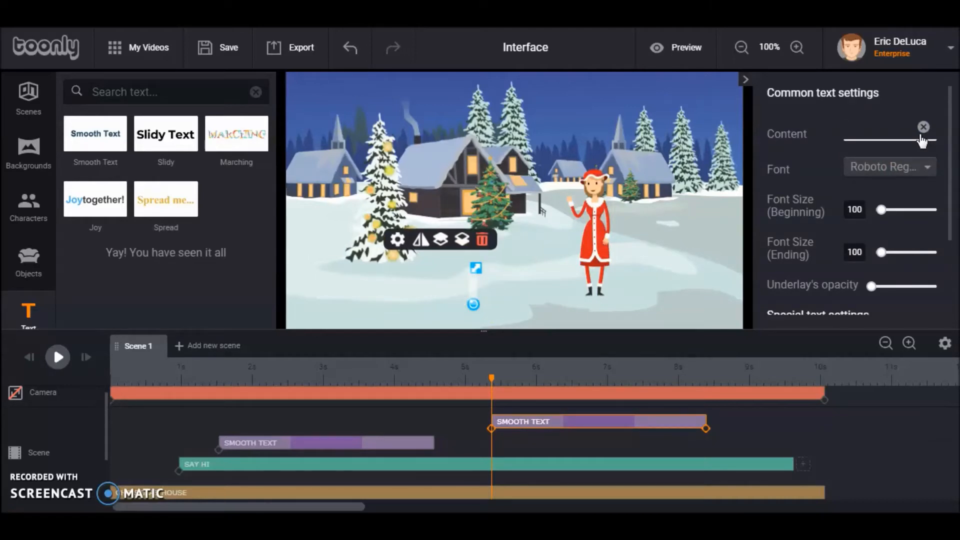
{"action": "type", "text": "$87 "}
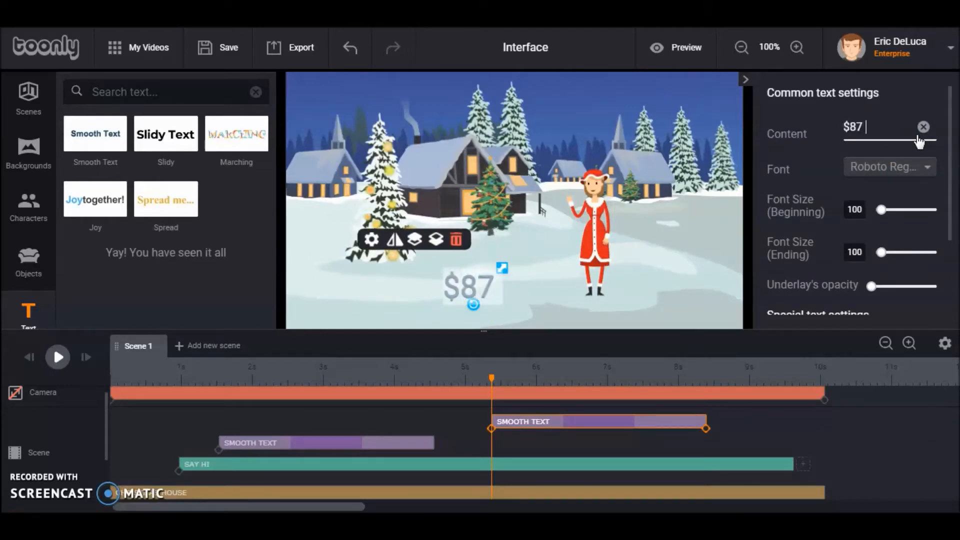
{"action": "type", "text": "Sp"}
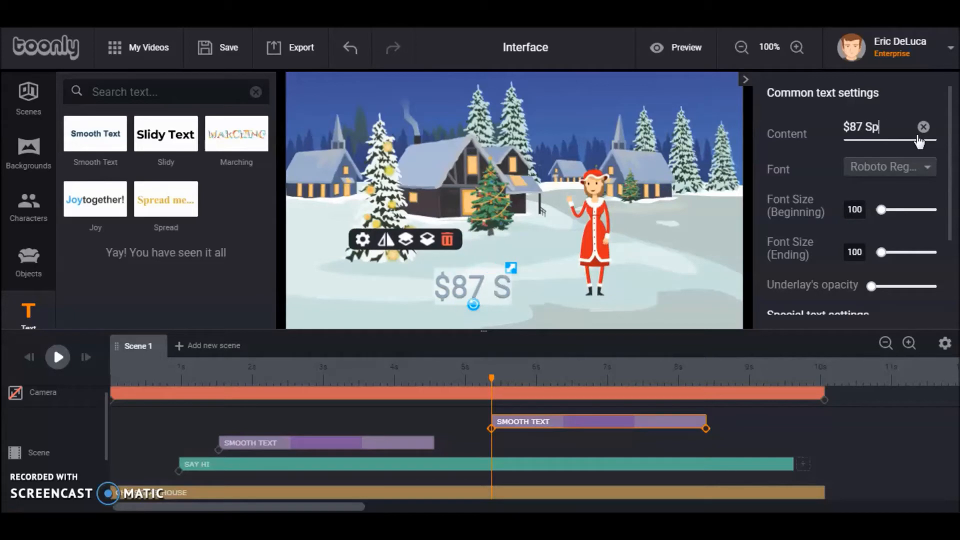
{"action": "type", "text": "ecial!"}
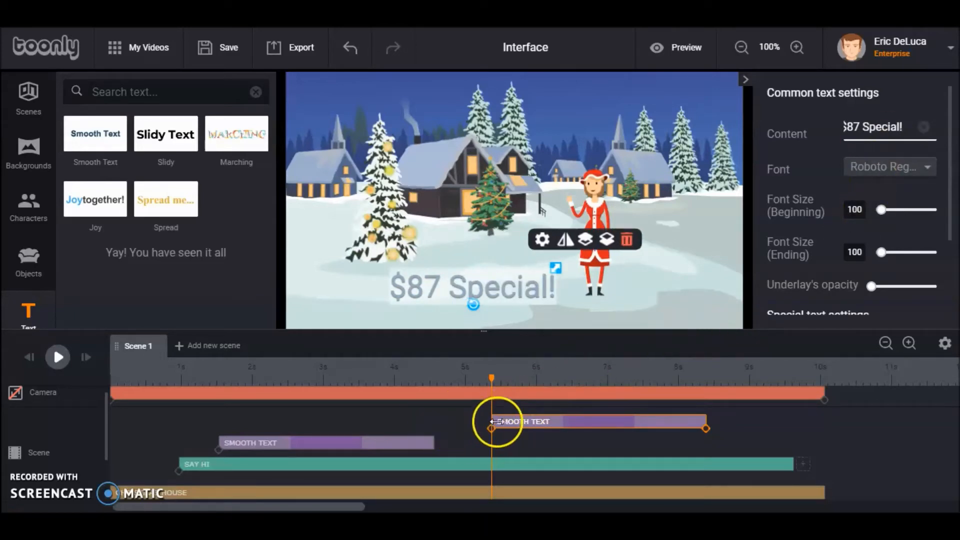
Move the $87 Special! clip to start right after the first text clip and play the scene from the start
{"action": "left_click_drag", "start_coordinate": [508, 420], "coordinate": [454, 421]}
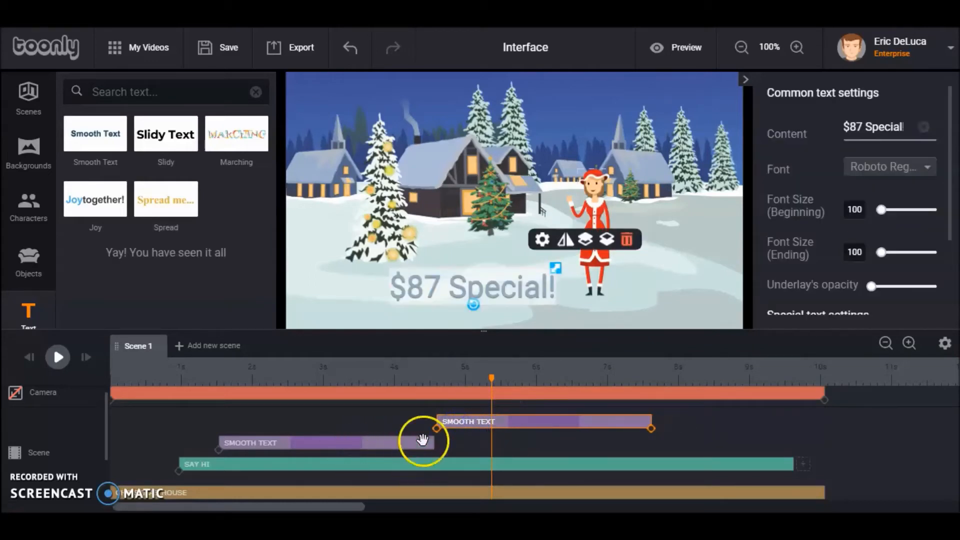
{"action": "left_click", "coordinate": [27, 356]}
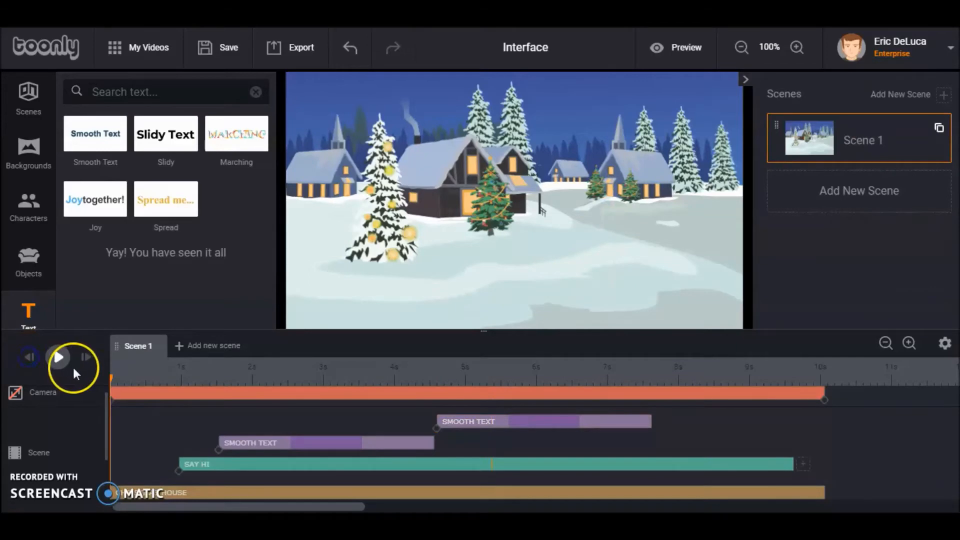
{"action": "left_click", "coordinate": [57, 356]}
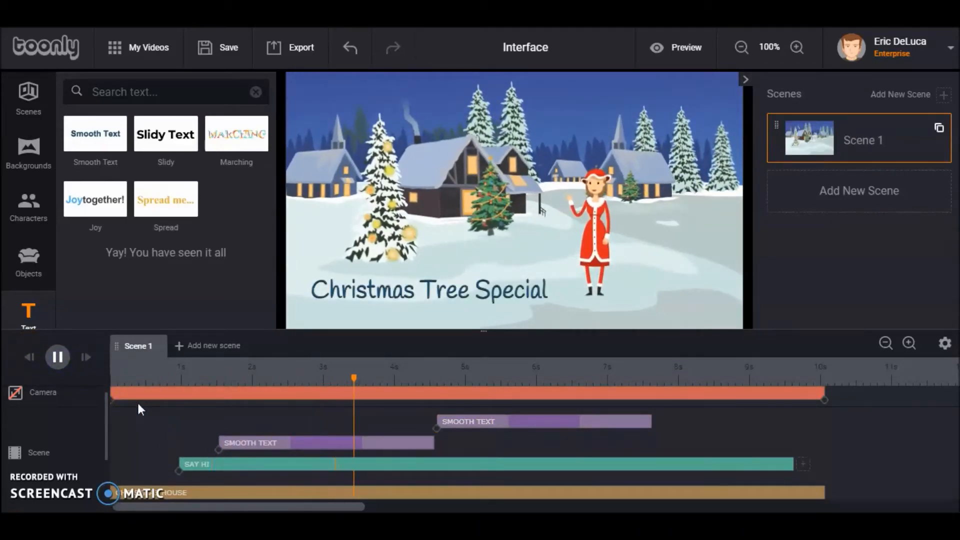
{"action": "left_click", "coordinate": [57, 357]}
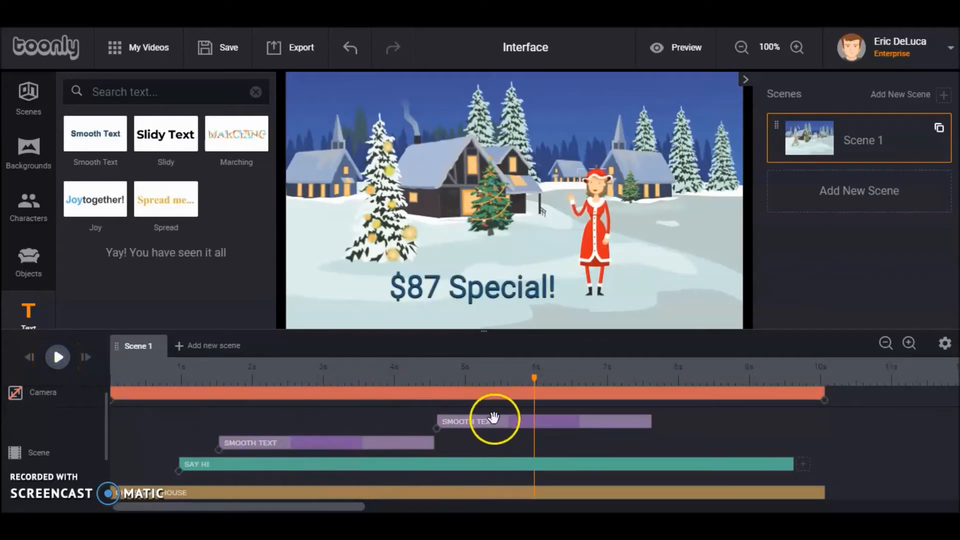
Change the first text's content to "Need a Christmas Tree?" and play the whole scene from the start
{"action": "left_click", "coordinate": [393, 444]}
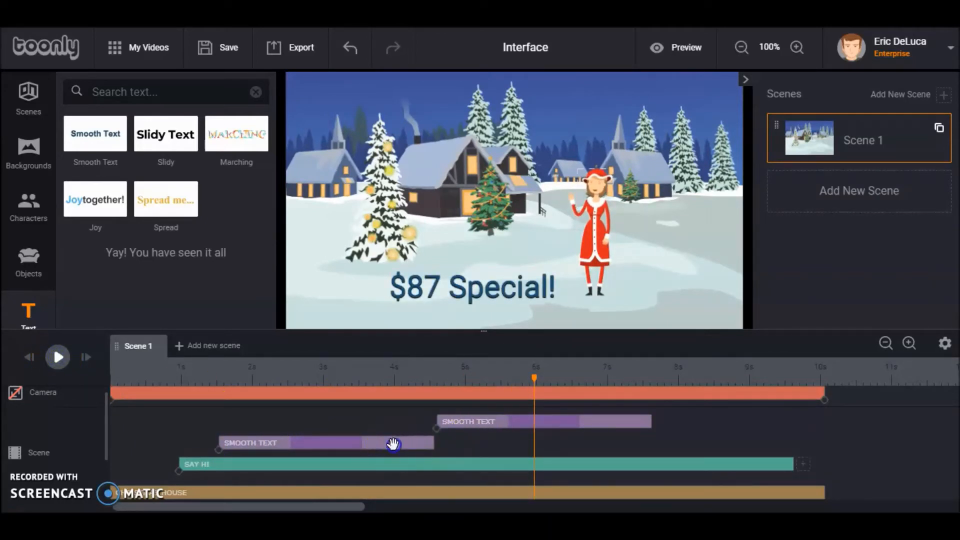
{"action": "left_click", "coordinate": [343, 446]}
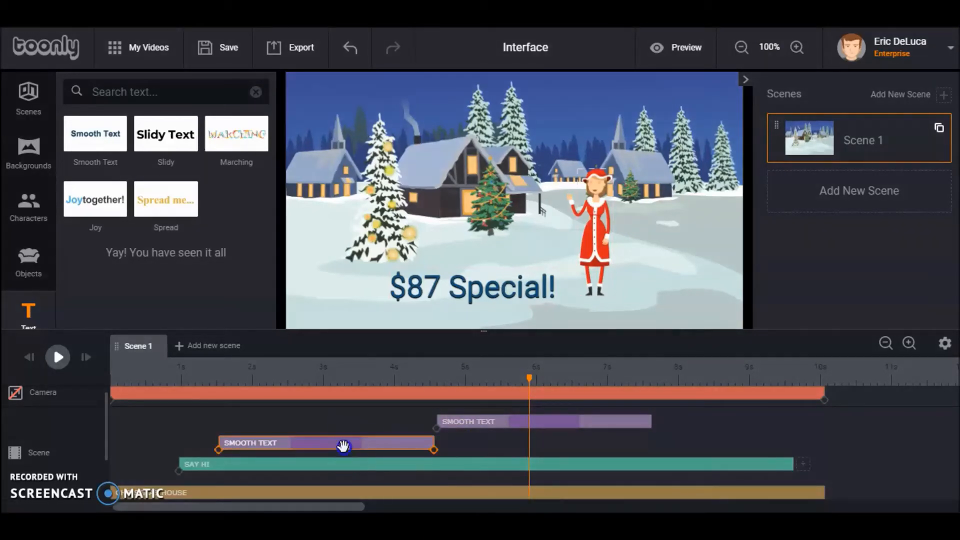
{"action": "left_click", "coordinate": [240, 379]}
{"action": "left_click", "coordinate": [442, 303]}
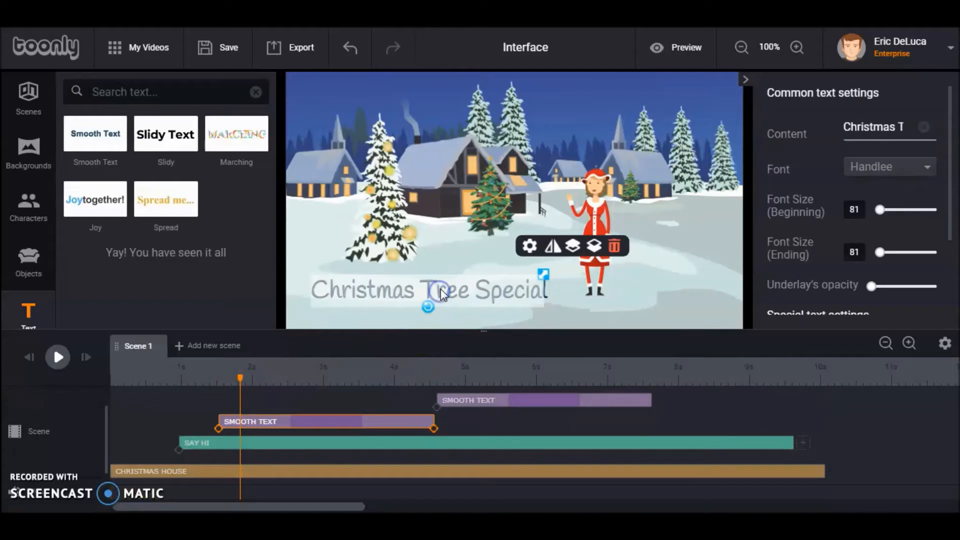
{"action": "key", "text": "ctrl+a"}
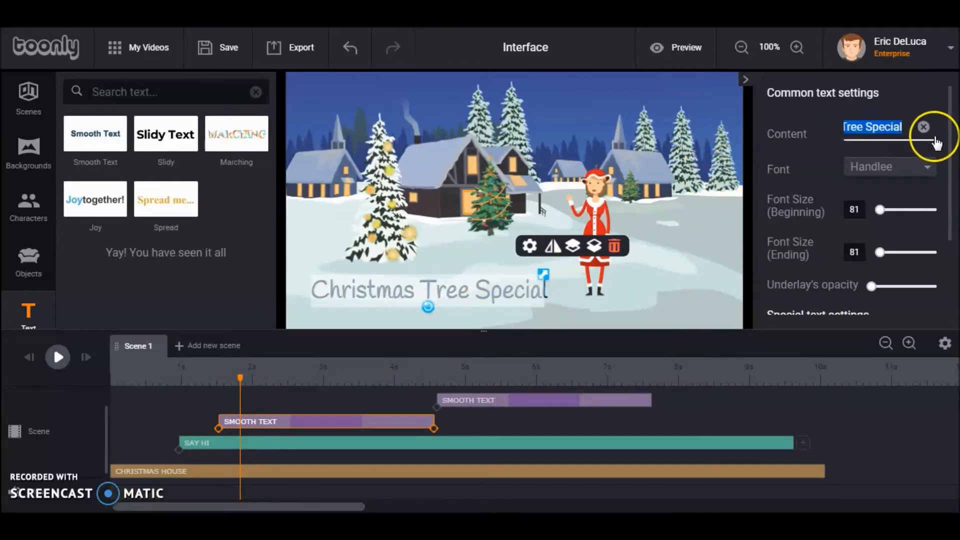
{"action": "type", "text": "Need a Christmas Tree?"}
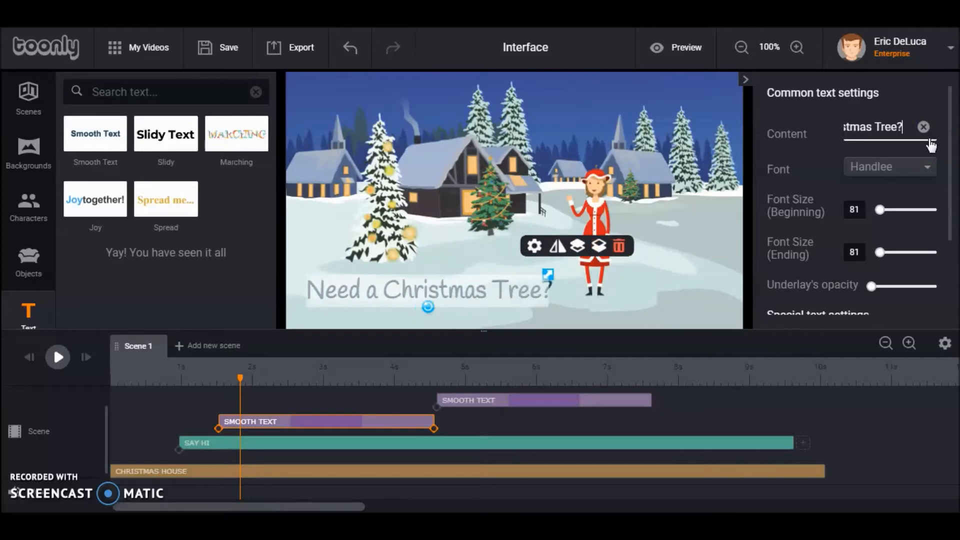
{"action": "left_click", "coordinate": [459, 253]}
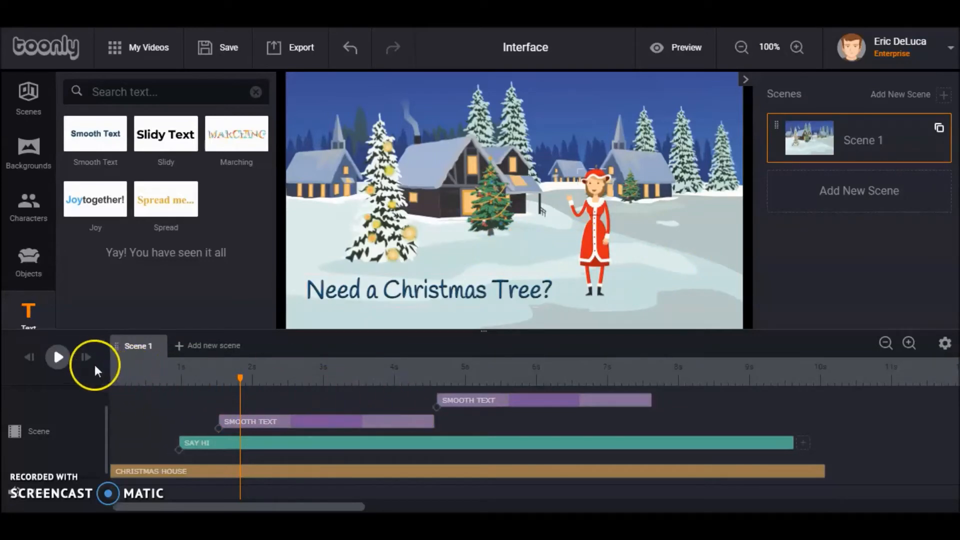
{"action": "left_click", "coordinate": [29, 356]}
{"action": "left_click", "coordinate": [58, 357]}
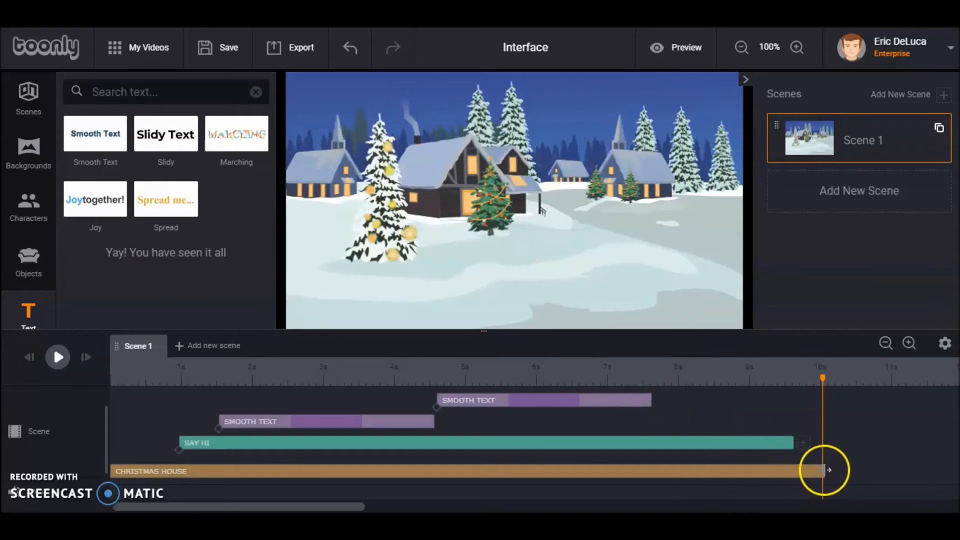
Shift the Say Hi clip and shorten the Christmas House background so both end at about 9 s, and preview the video
{"action": "left_click_drag", "start_coordinate": [825, 470], "coordinate": [806, 470]}
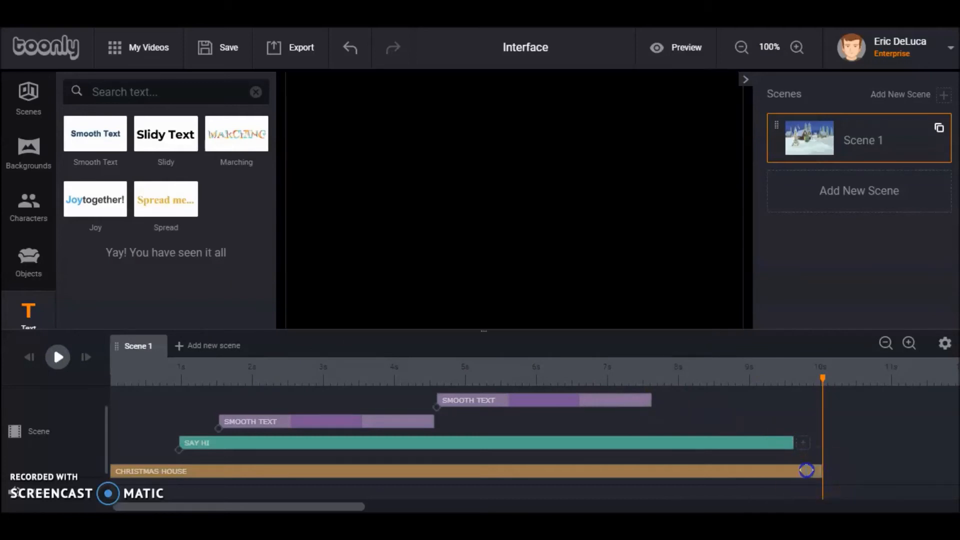
{"action": "left_click_drag", "start_coordinate": [820, 383], "coordinate": [756, 380]}
{"action": "left_click_drag", "start_coordinate": [798, 449], "coordinate": [752, 444]}
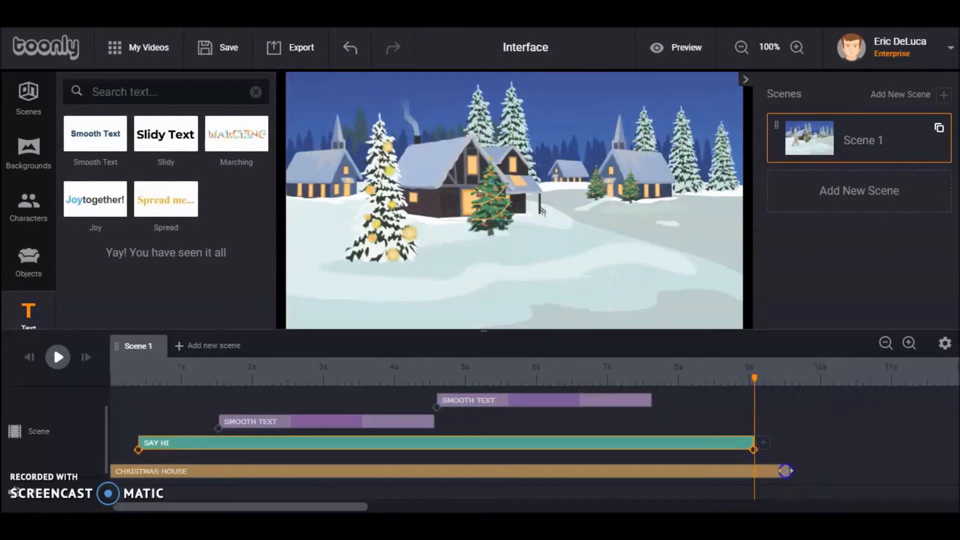
{"action": "left_click_drag", "start_coordinate": [759, 470], "coordinate": [753, 471]}
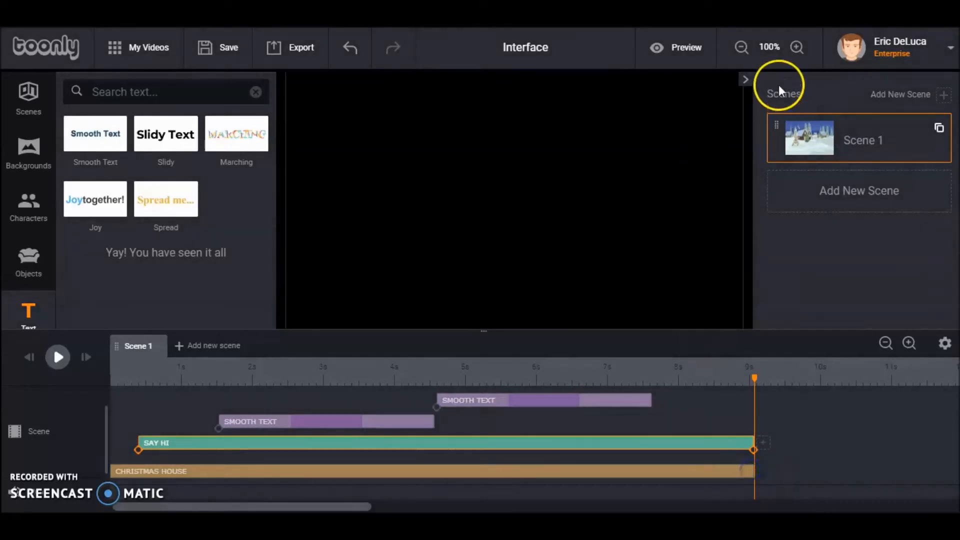
{"action": "left_click", "coordinate": [686, 47]}
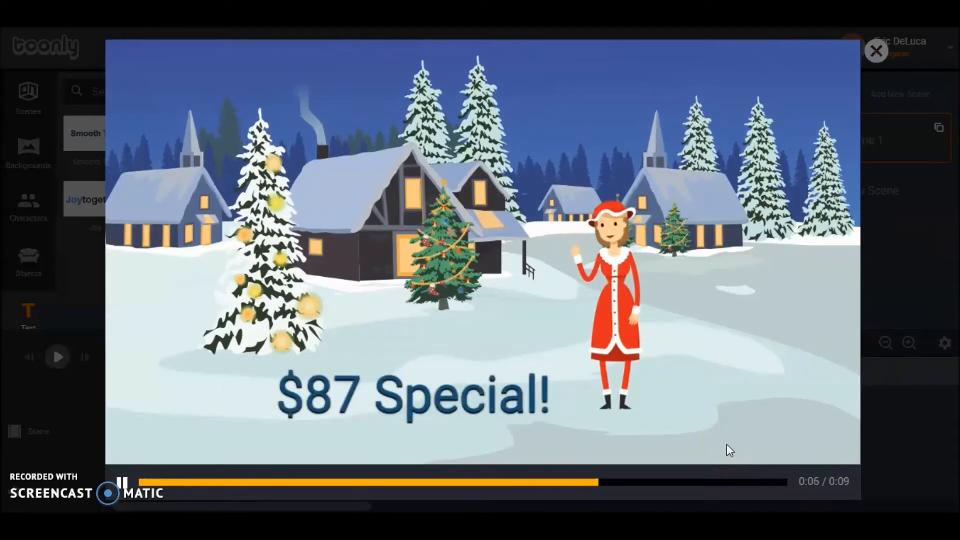
{"action": "left_click", "coordinate": [878, 52]}
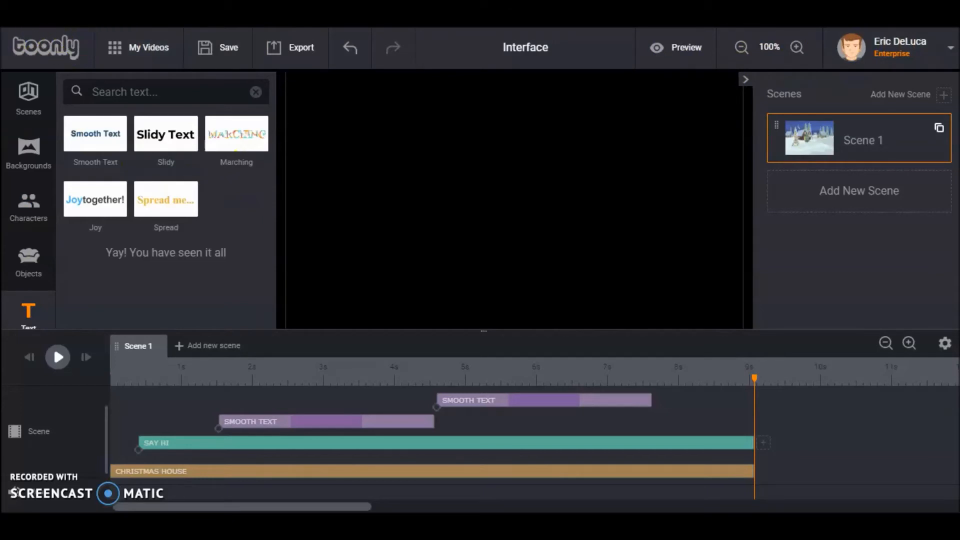
Switch the editor window to full-screen view
{"action": "left_click", "coordinate": [15, 22]}
{"action": "mouse_move", "coordinate": [59, 22]}
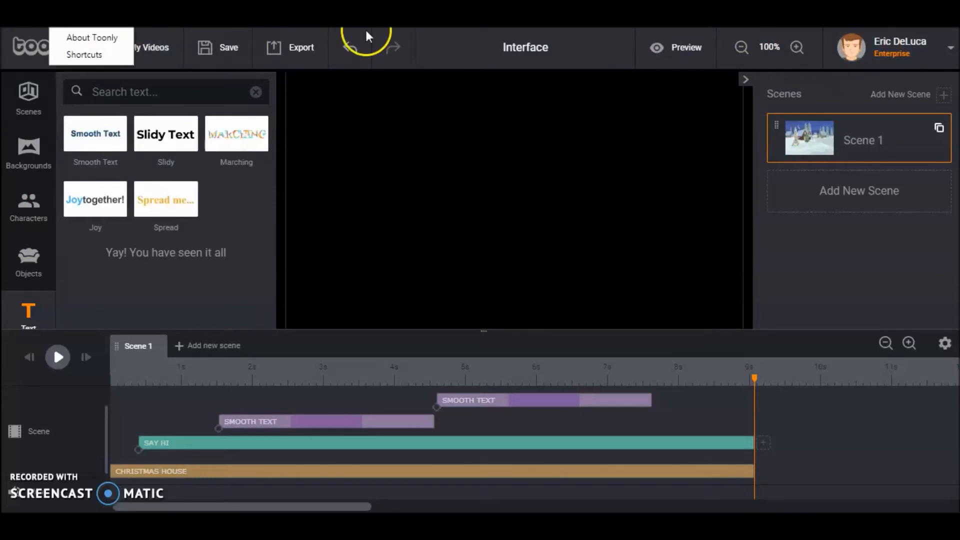
{"action": "left_click_drag", "start_coordinate": [90, 10], "coordinate": [90, 19]}
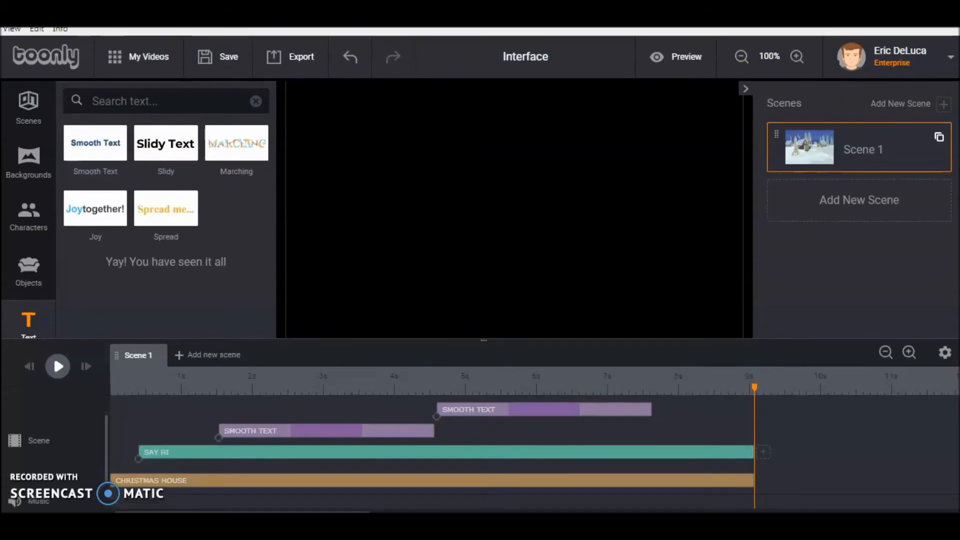
{"action": "left_click", "coordinate": [13, 31]}
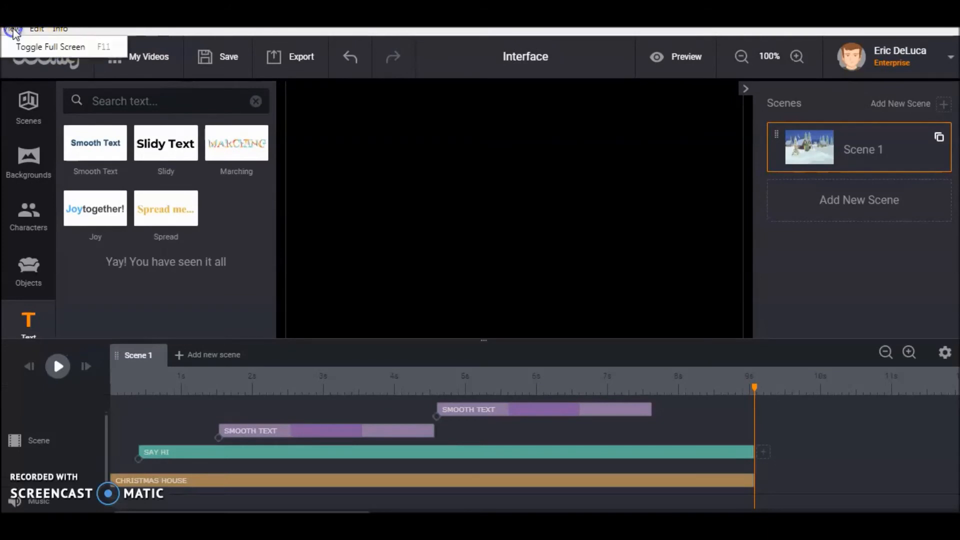
{"action": "left_click", "coordinate": [31, 48]}
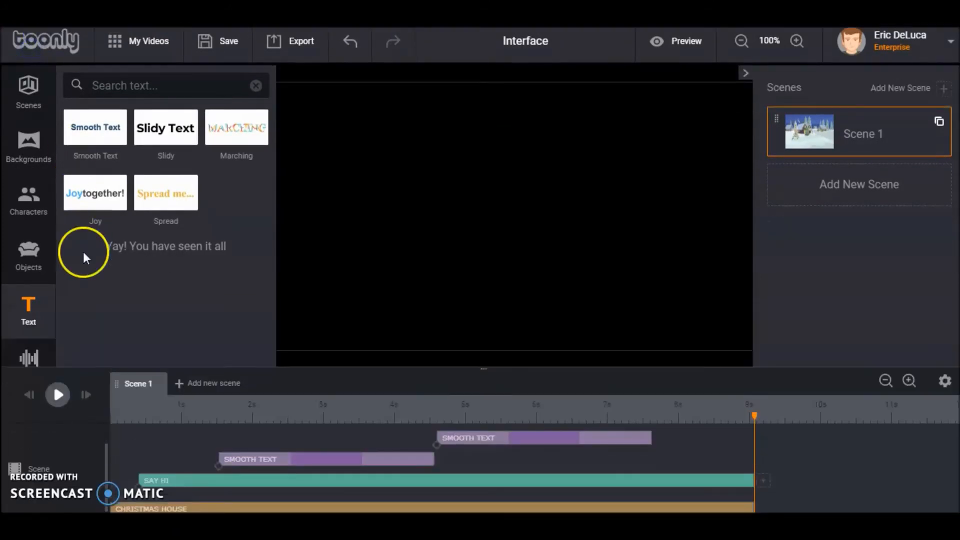
Open the sound library and play the scene until the $87 Special! text is fully shown
{"action": "left_click", "coordinate": [30, 358]}
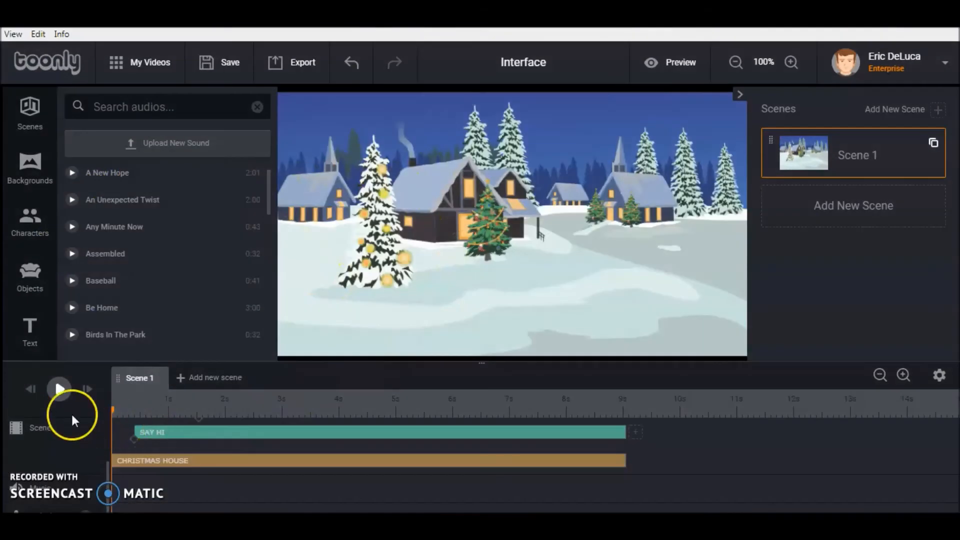
{"action": "left_click", "coordinate": [59, 390]}
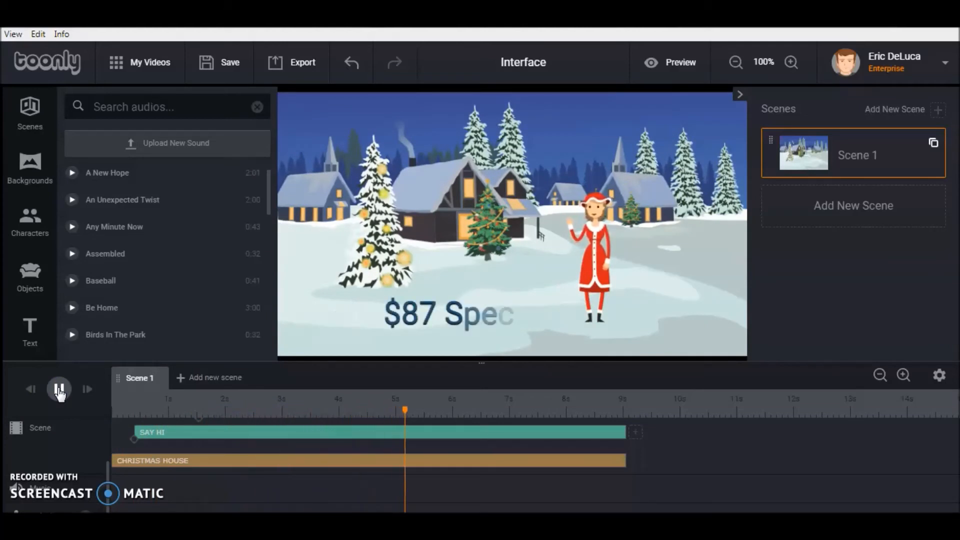
{"action": "left_click", "coordinate": [60, 390]}
{"action": "left_click", "coordinate": [60, 390]}
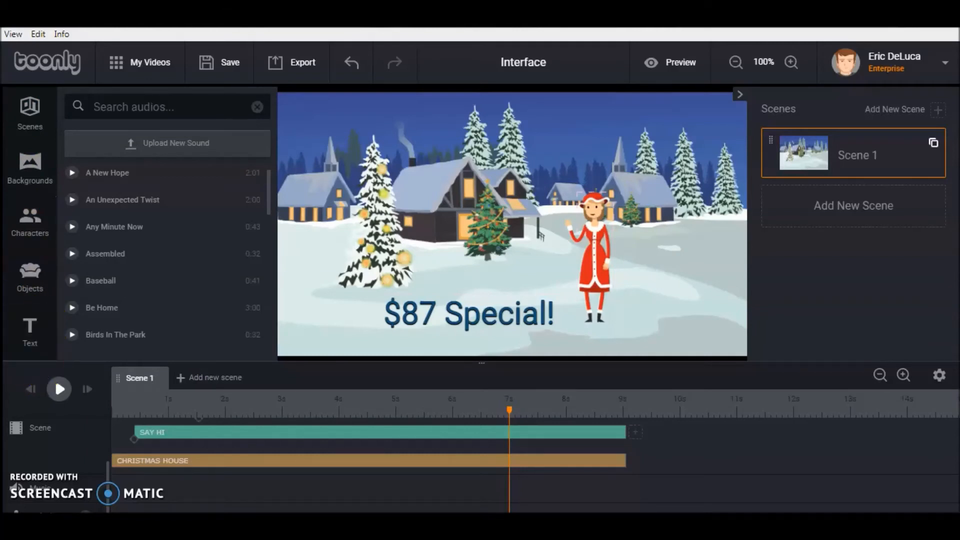
Return to full-screen view and audition several library tracks, including Assembled, Be Home, Birds In The Park and Broken Glass
{"action": "left_click", "coordinate": [13, 34]}
{"action": "left_click", "coordinate": [40, 51]}
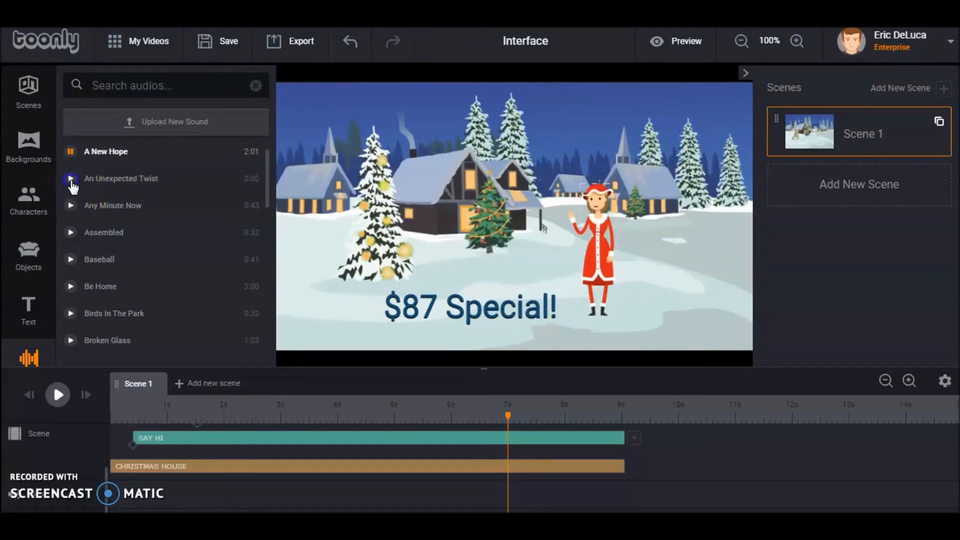
{"action": "left_click", "coordinate": [70, 207]}
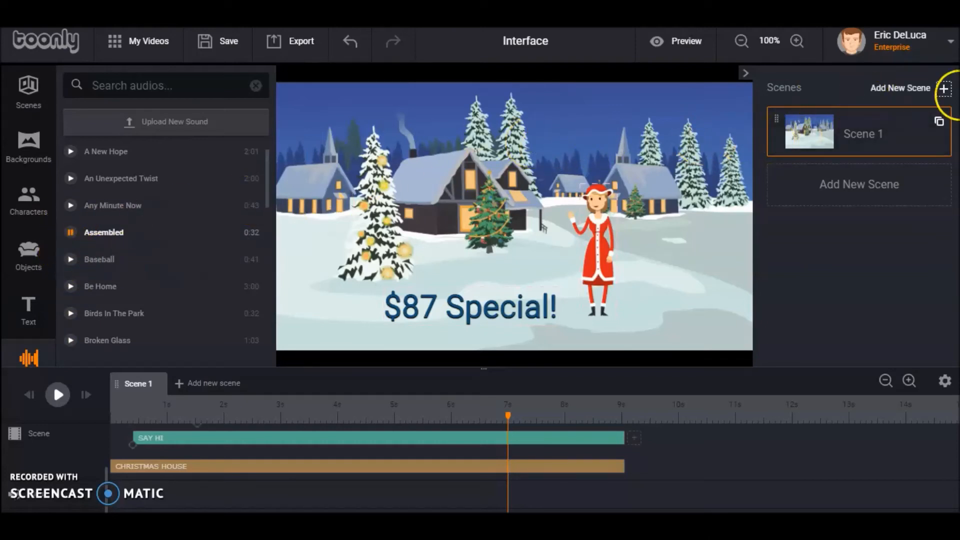
{"action": "left_click", "coordinate": [70, 286]}
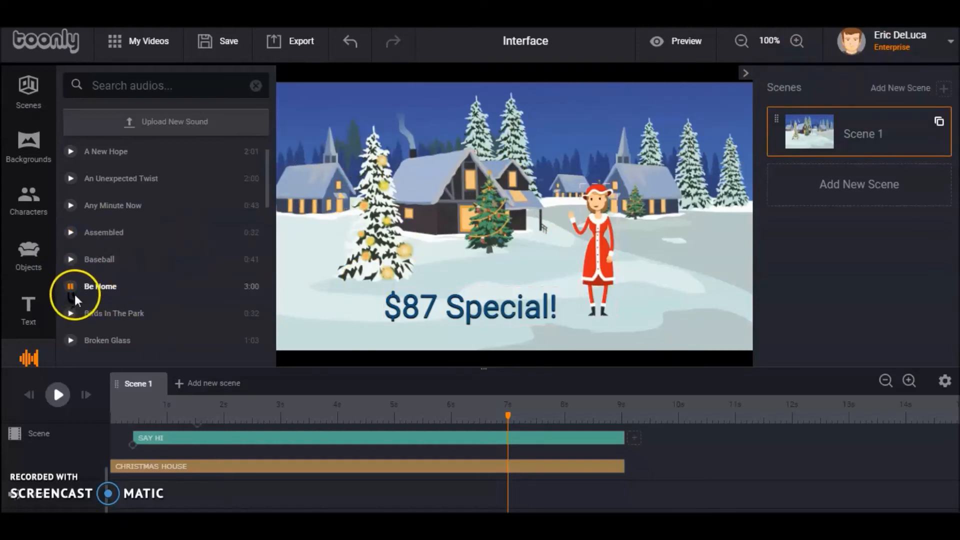
{"action": "left_click", "coordinate": [71, 287]}
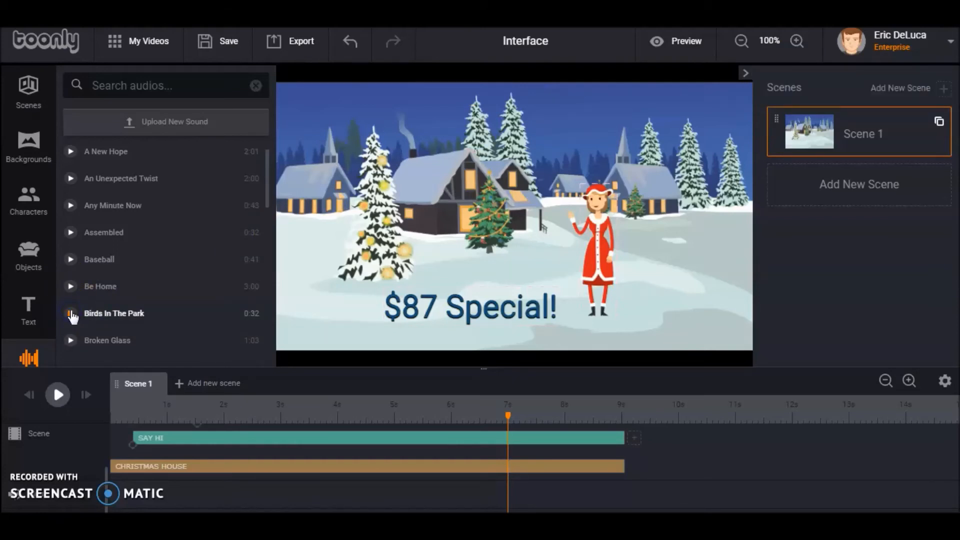
{"action": "left_click", "coordinate": [72, 343]}
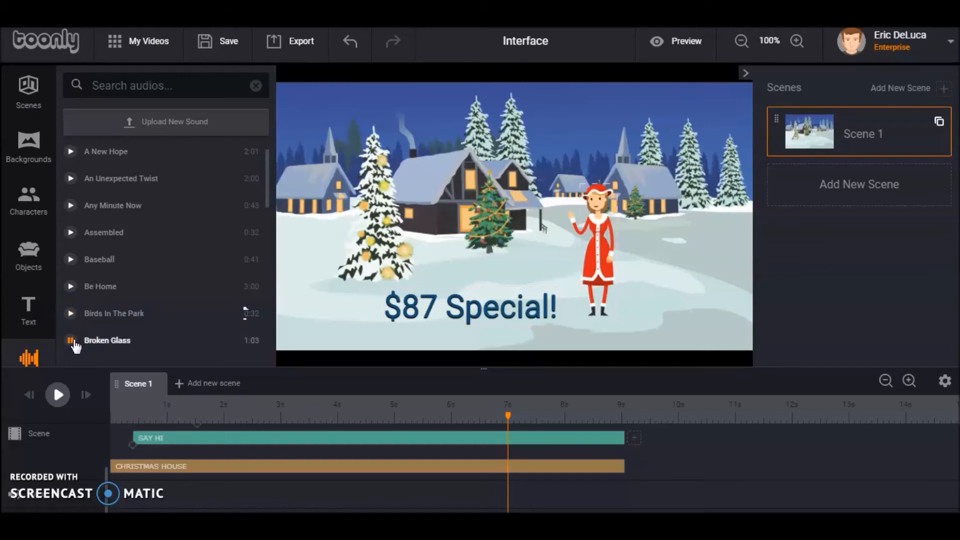
{"action": "left_click", "coordinate": [73, 341]}
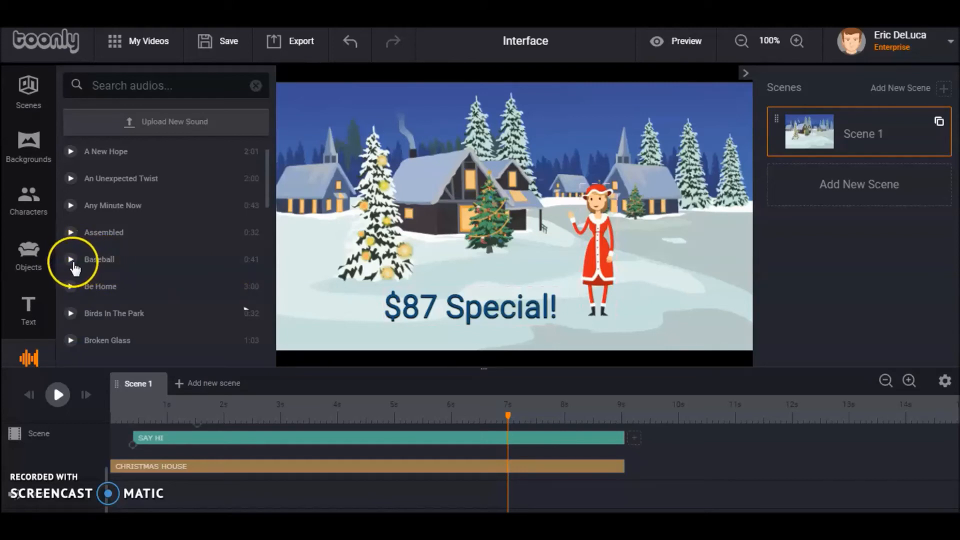
Add the Baseball track to the scene's music track and play the scene from the start
{"action": "left_click", "coordinate": [102, 259]}
{"action": "left_click_drag", "start_coordinate": [112, 260], "coordinate": [209, 497]}
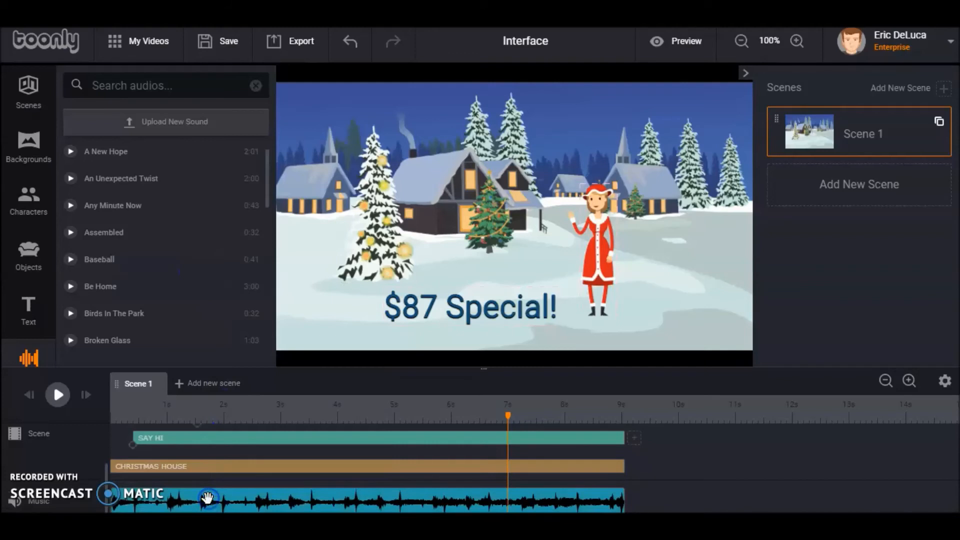
{"action": "left_click", "coordinate": [31, 394]}
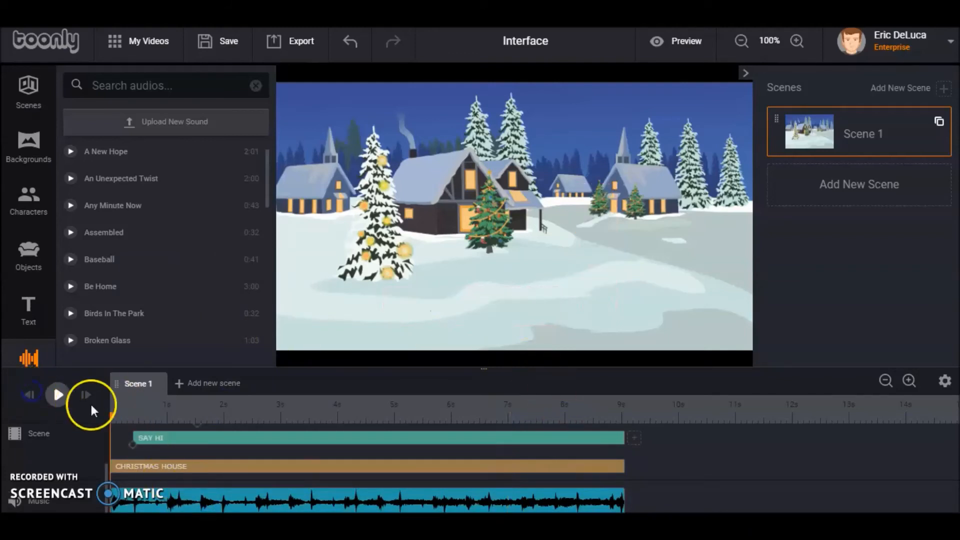
{"action": "left_click", "coordinate": [57, 395]}
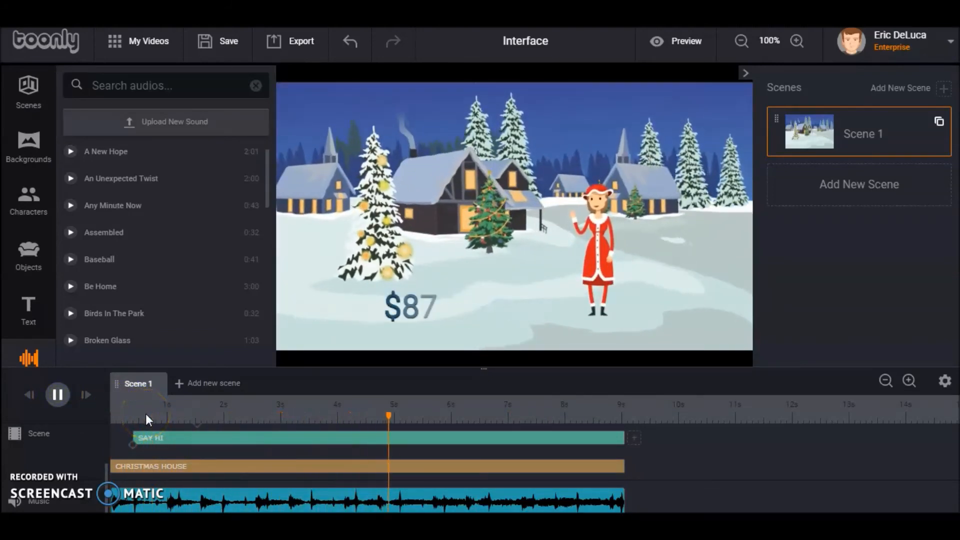
{"action": "left_click", "coordinate": [57, 395]}
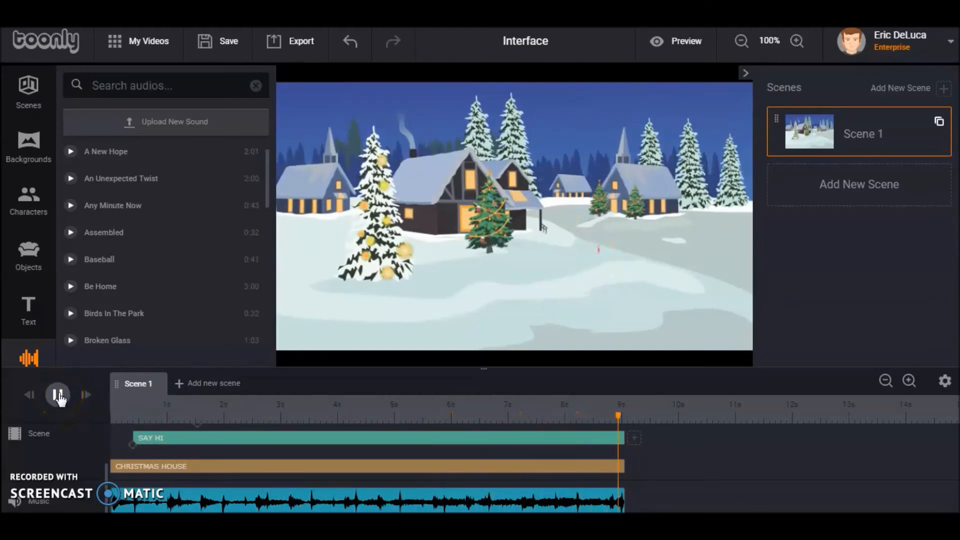
{"action": "left_click", "coordinate": [115, 416]}
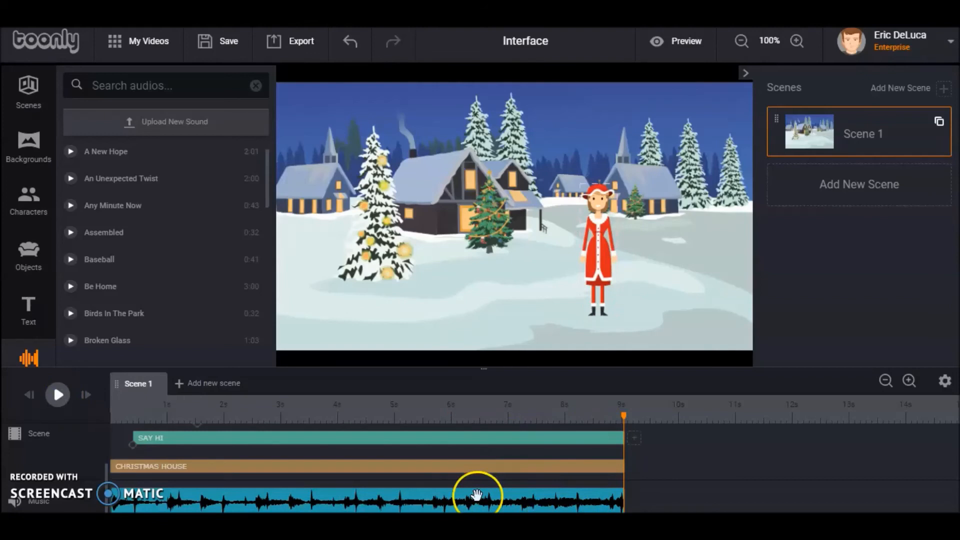
Enable Fade Out for the music clip, set its volume to about 28%, and preview the video
{"action": "left_click", "coordinate": [488, 506]}
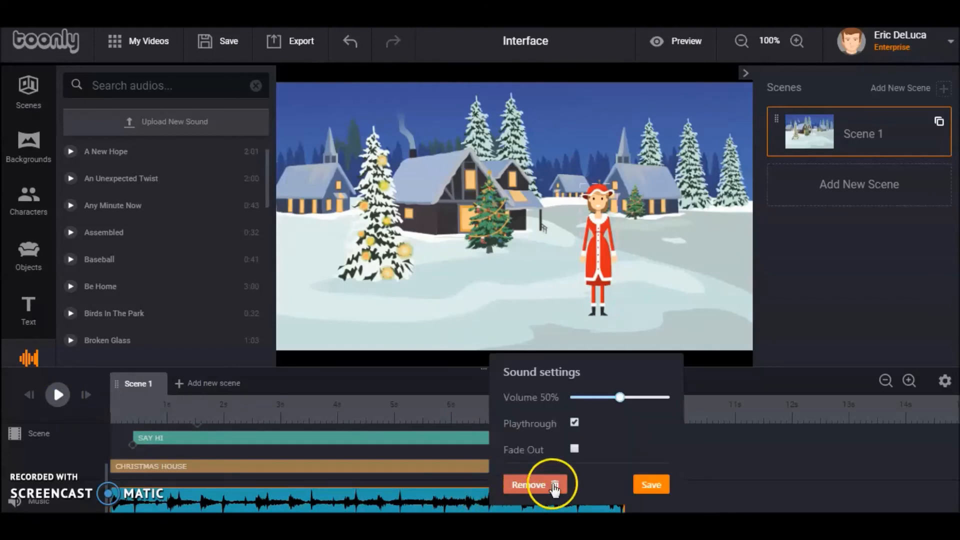
{"action": "left_click", "coordinate": [575, 448]}
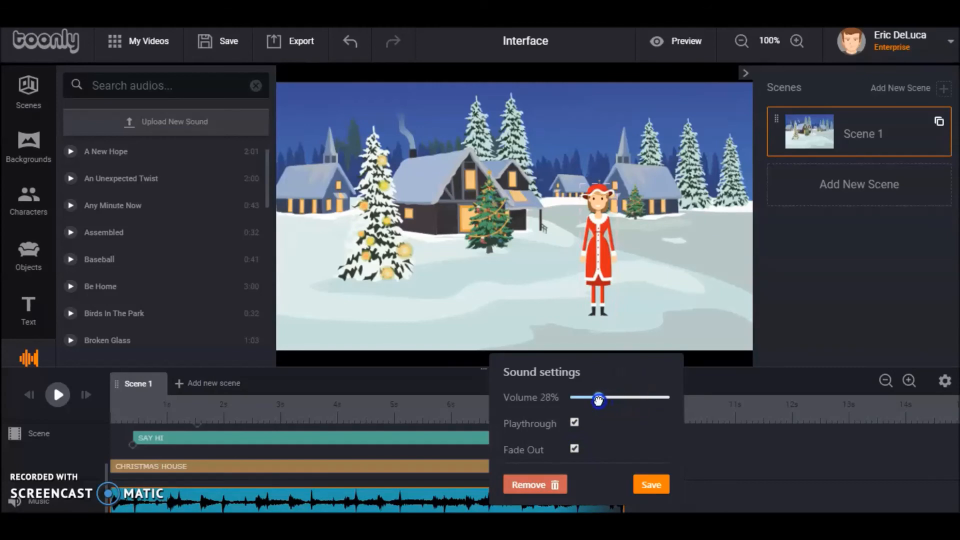
{"action": "left_click", "coordinate": [651, 484]}
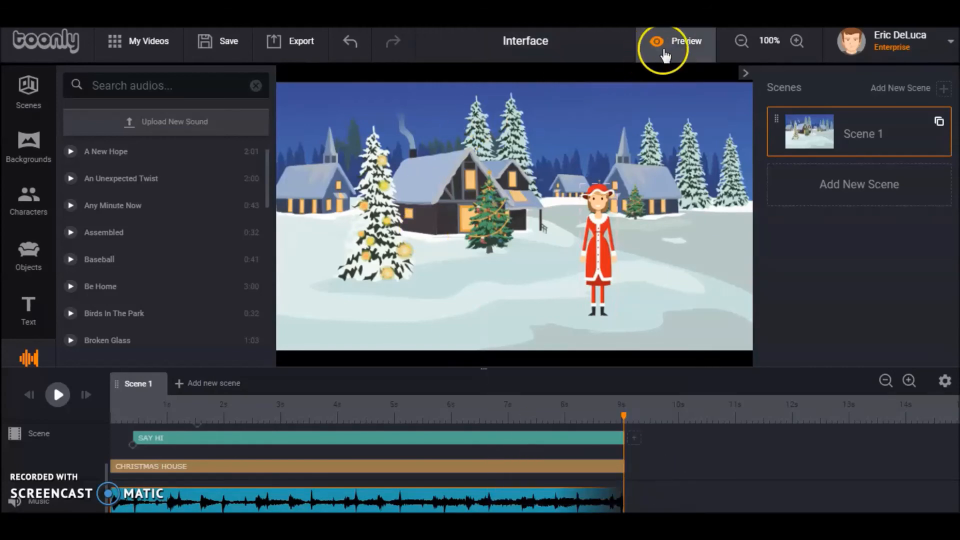
{"action": "left_click", "coordinate": [672, 44]}
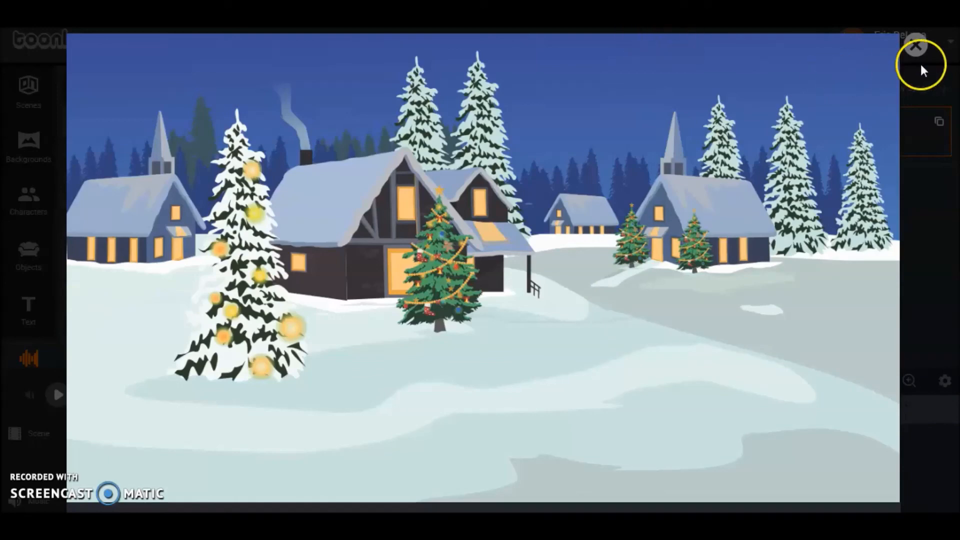
{"action": "left_click", "coordinate": [915, 45]}
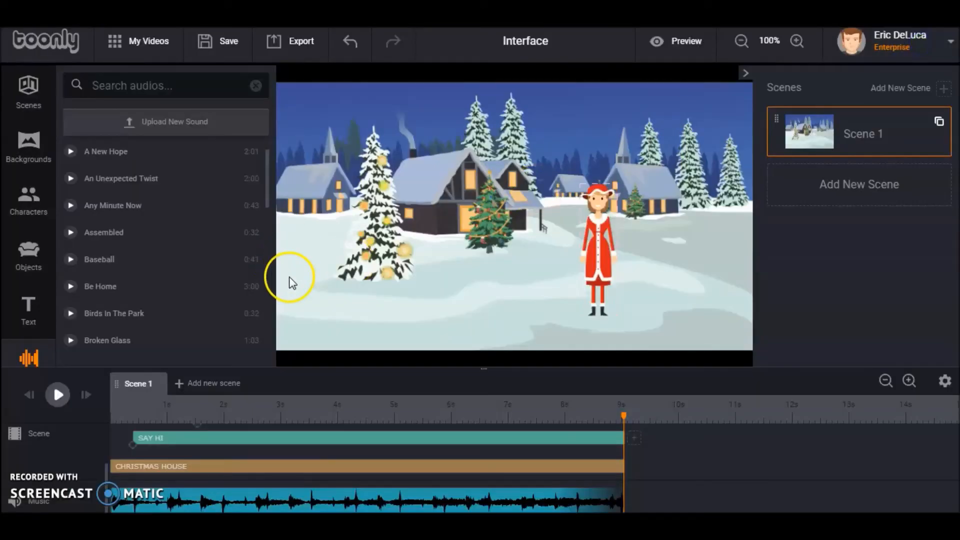